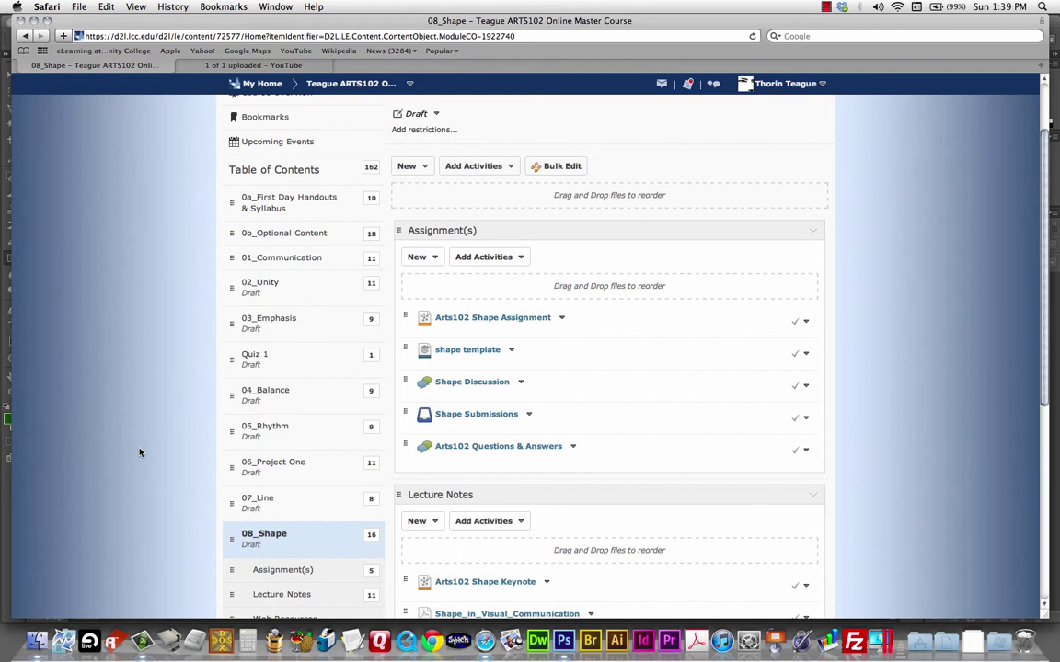
- Open the AdobePenTool-Cheatsheet from the Pen Tool lecture notes module
{"action": "scroll", "coordinate": [140, 450], "scroll_direction": "down", "scroll_amount": 1}
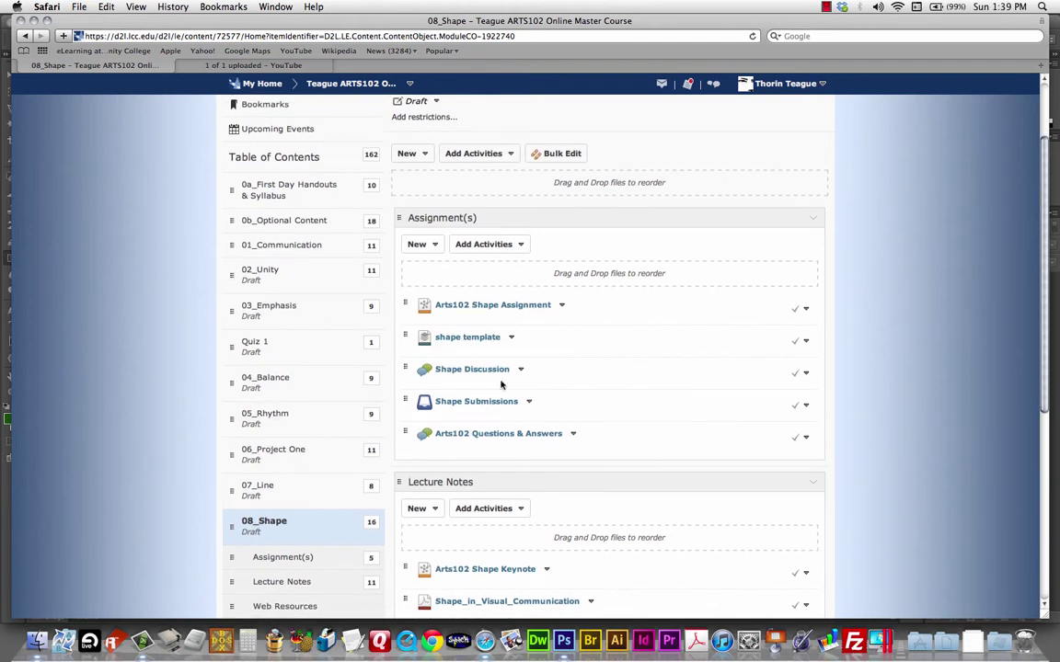
{"action": "scroll", "coordinate": [160, 439], "scroll_direction": "down", "scroll_amount": 5}
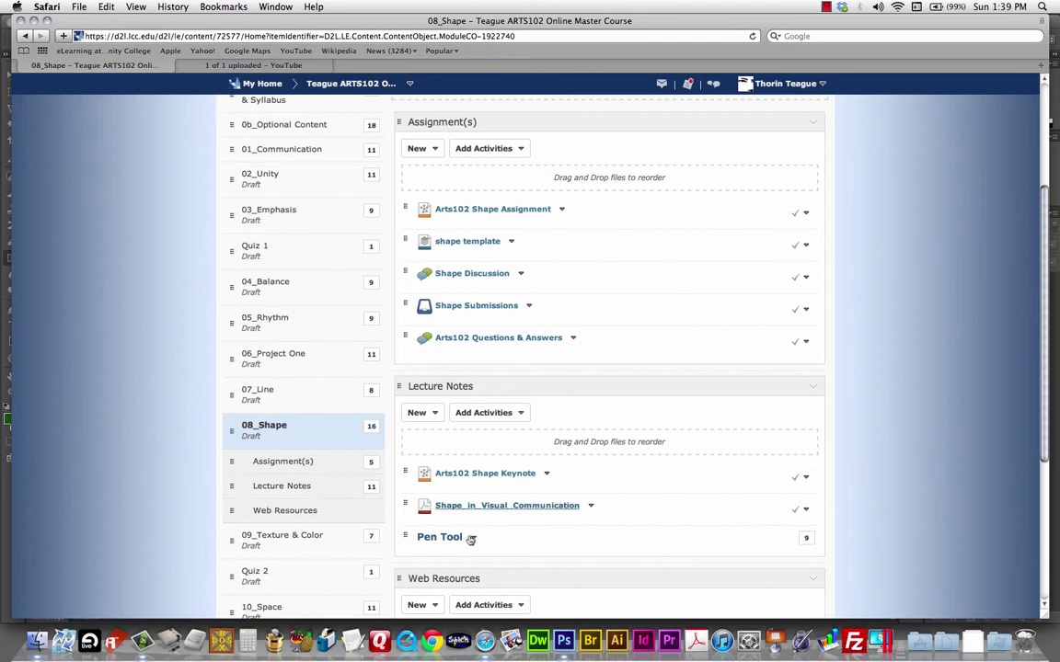
{"action": "scroll", "coordinate": [158, 464], "scroll_direction": "down", "scroll_amount": 3}
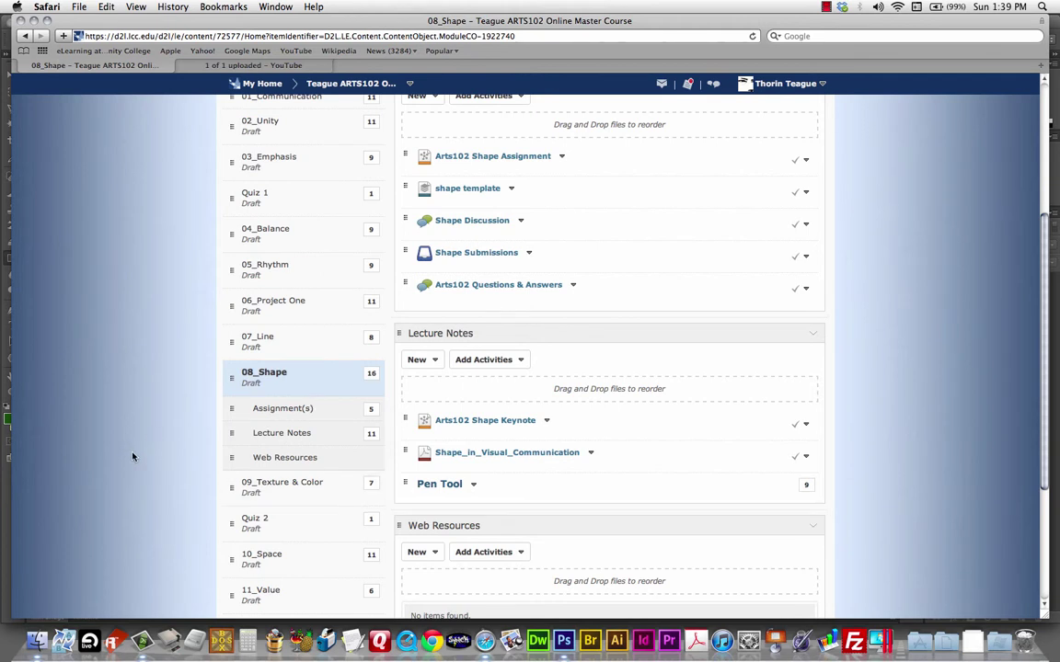
{"action": "scroll", "coordinate": [132, 456], "scroll_direction": "down", "scroll_amount": 1}
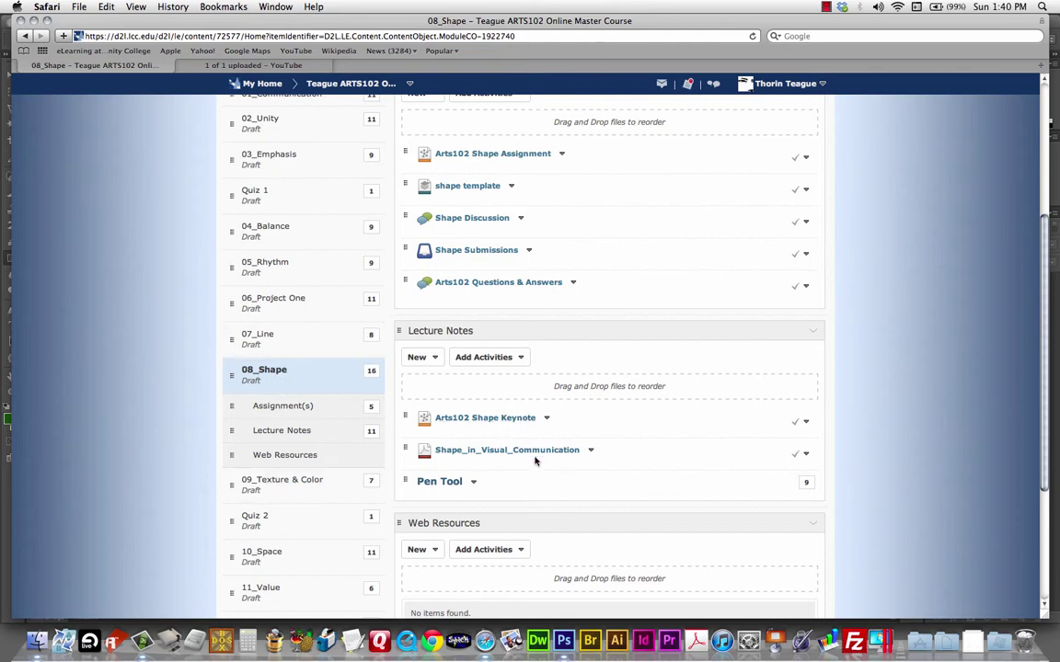
{"action": "scroll", "coordinate": [226, 340], "scroll_direction": "down", "scroll_amount": 1}
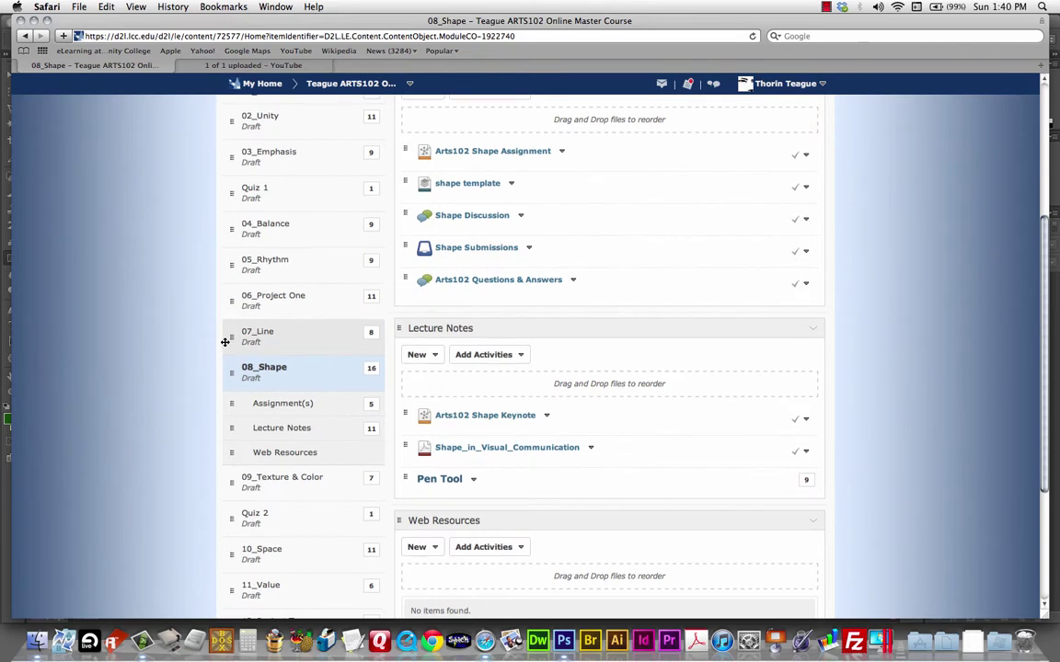
{"action": "left_click", "coordinate": [441, 481]}
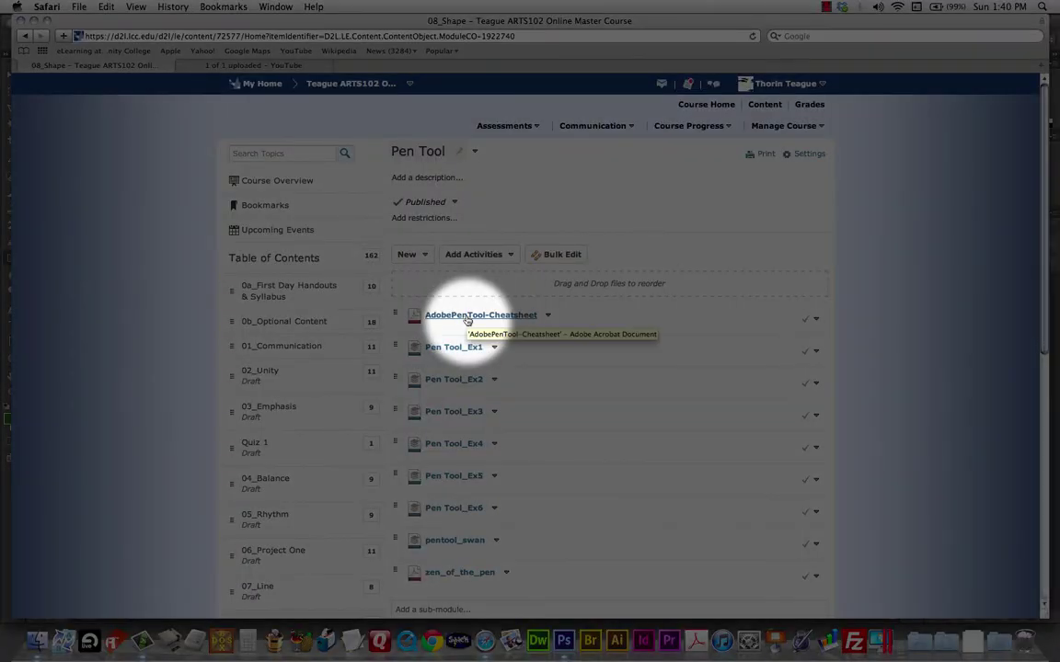
{"action": "left_click", "coordinate": [467, 316]}
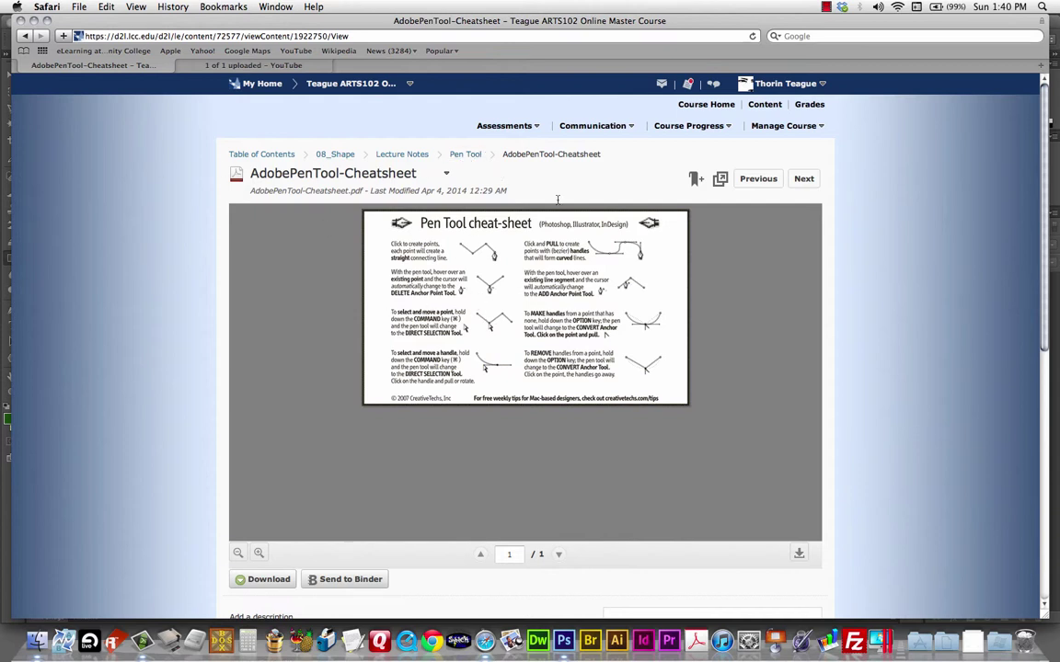
- Return to the Pen Tool module and download the Pen Tool_Ex1 exercise file
{"action": "left_click", "coordinate": [464, 153]}
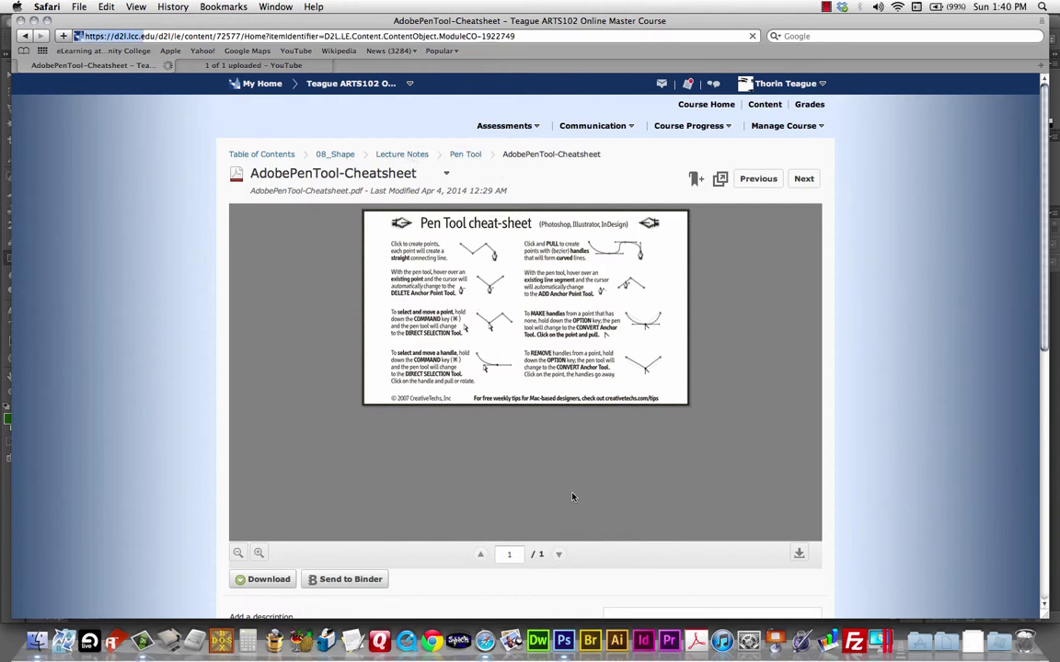
{"action": "scroll", "coordinate": [276, 497], "scroll_direction": "down", "scroll_amount": 1}
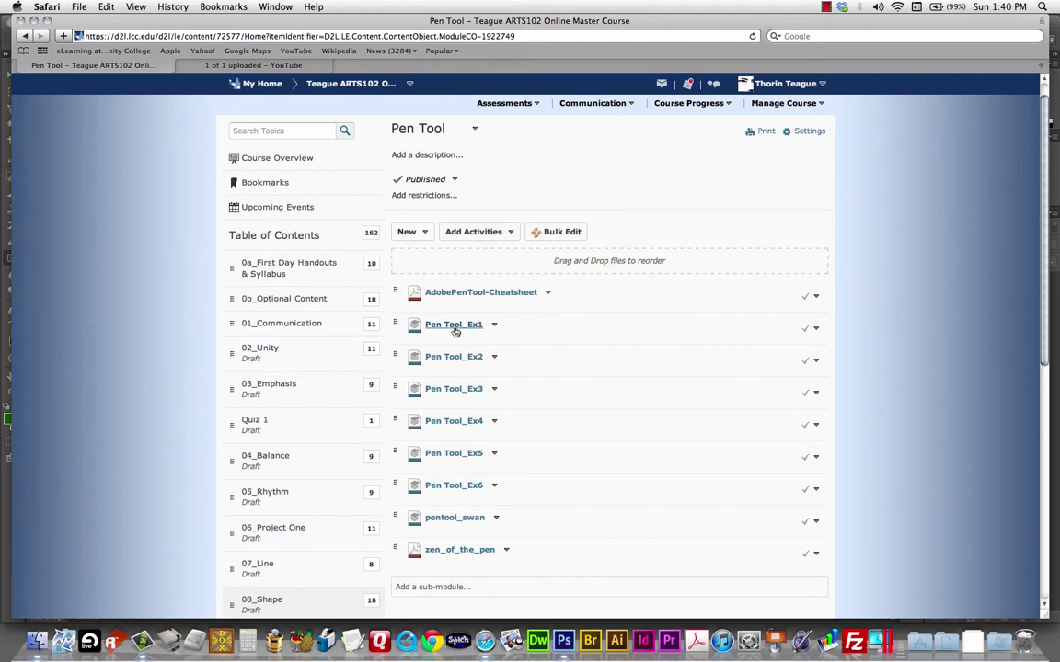
{"action": "left_click", "coordinate": [455, 328]}
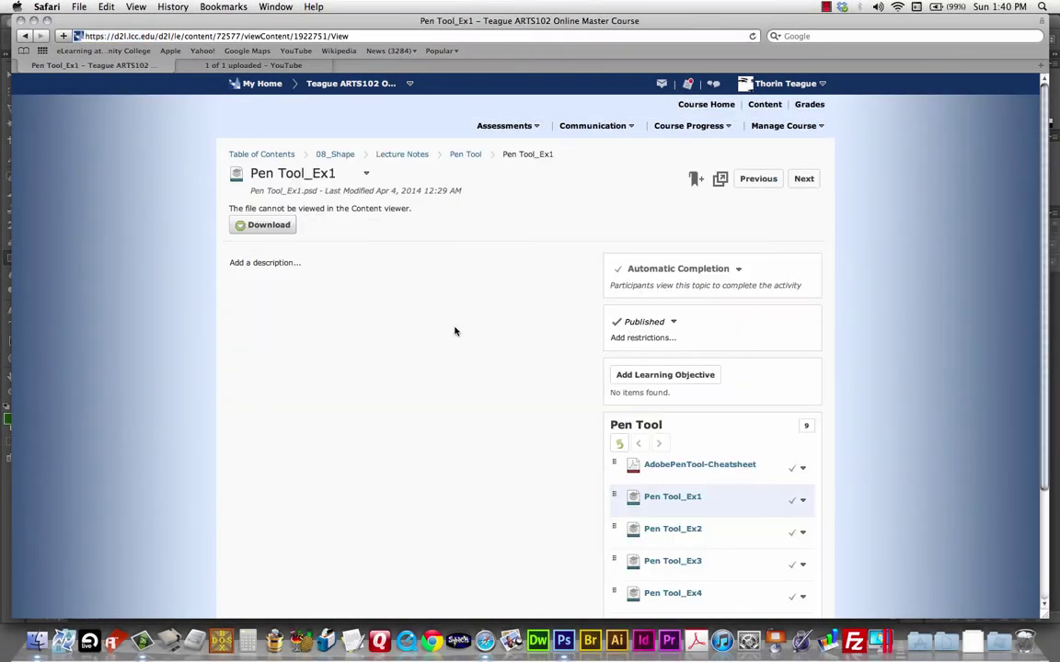
{"action": "left_click", "coordinate": [278, 234]}
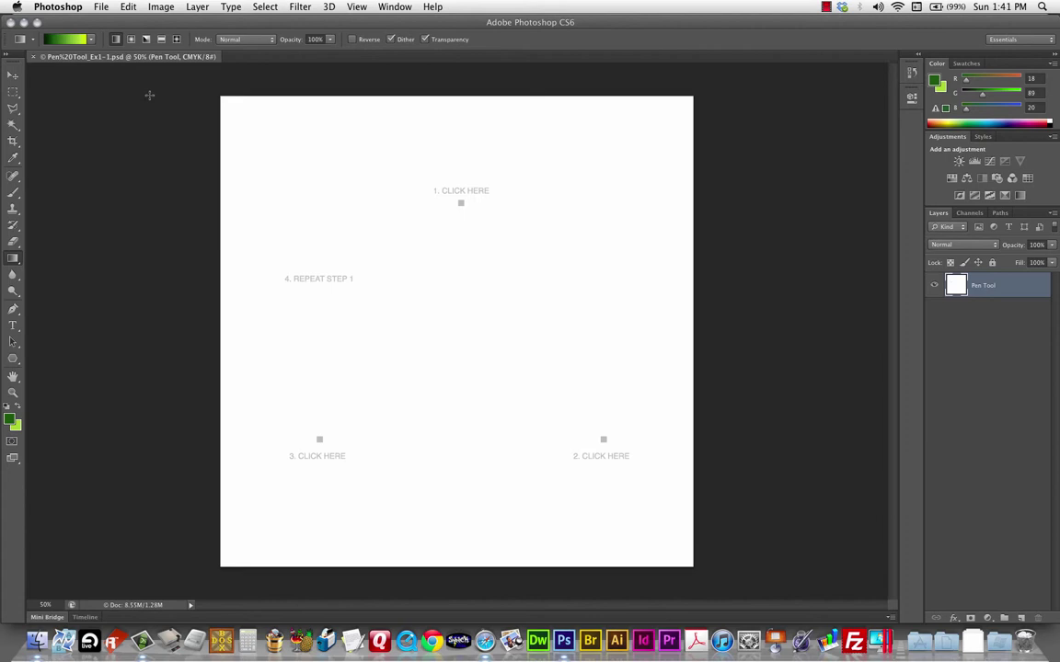
- Apply Brightness/Contrast to the Pen Tool_Ex1 template at brightness -124 and contrast 51
{"action": "left_click", "coordinate": [156, 7]}
{"action": "mouse_move", "coordinate": [187, 47]}
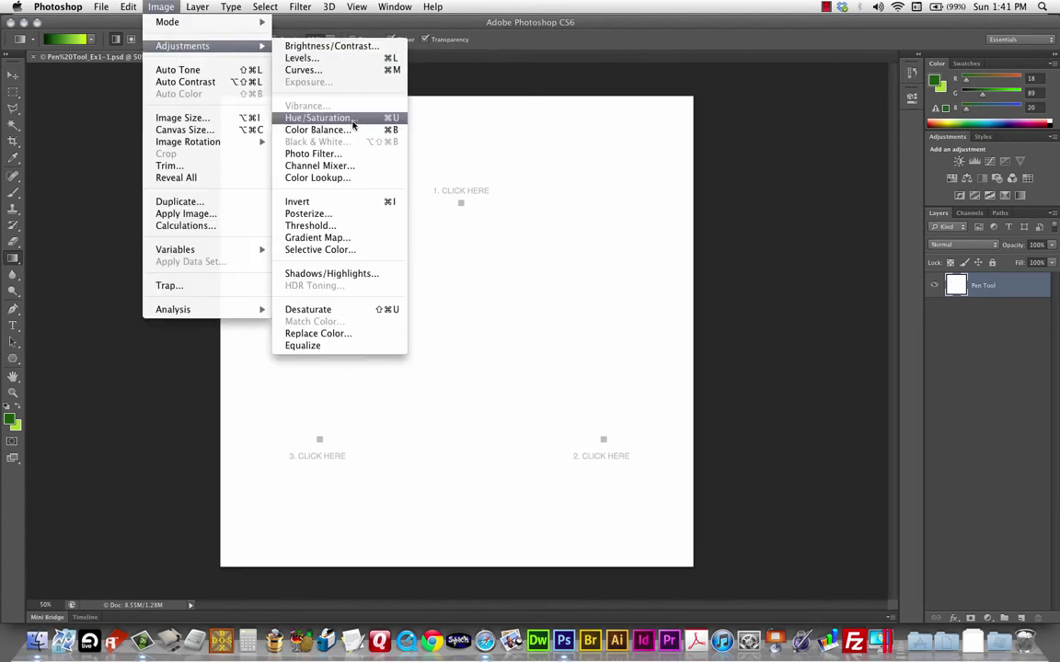
{"action": "left_click", "coordinate": [347, 46]}
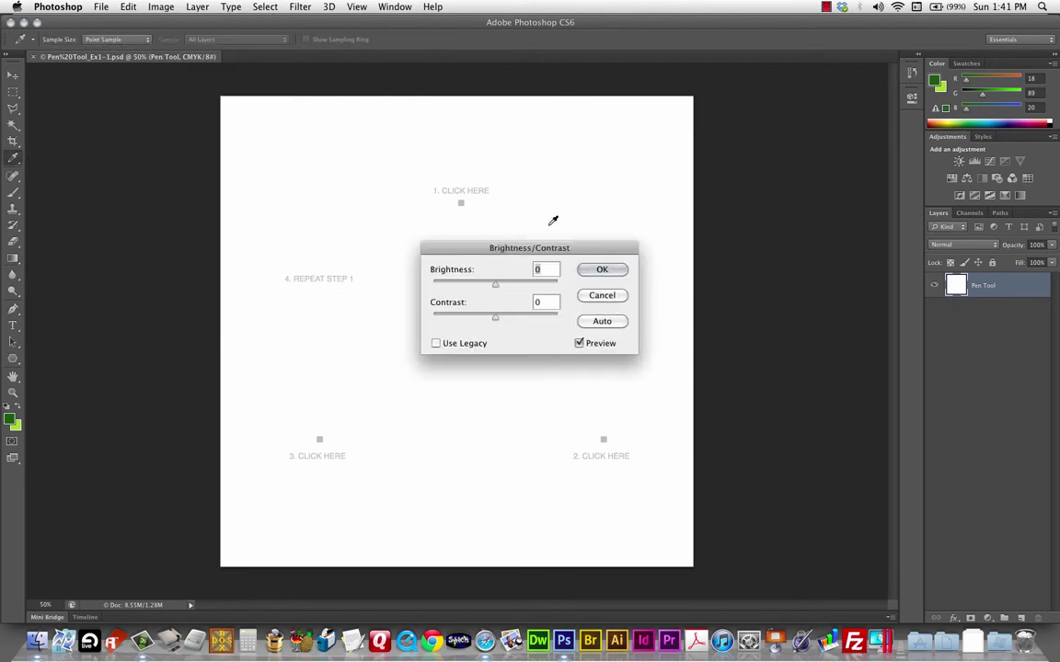
{"action": "left_click_drag", "start_coordinate": [495, 283], "coordinate": [446, 287]}
{"action": "left_click_drag", "start_coordinate": [496, 317], "coordinate": [528, 321]}
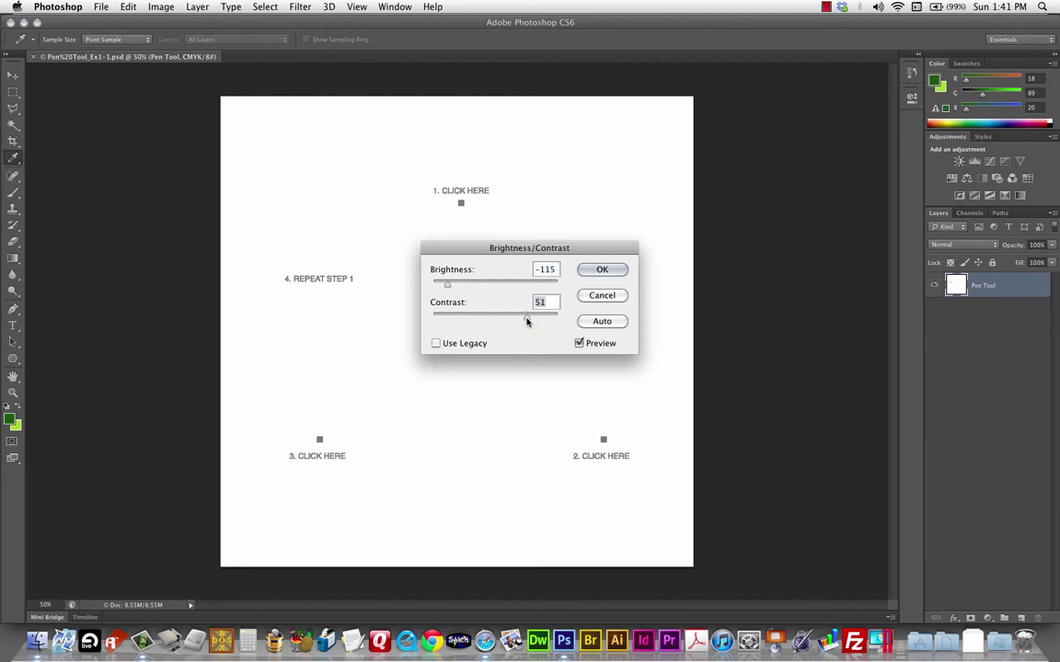
{"action": "left_click_drag", "start_coordinate": [460, 284], "coordinate": [444, 289]}
{"action": "left_click", "coordinate": [603, 268]}
{"action": "key", "text": "g"}
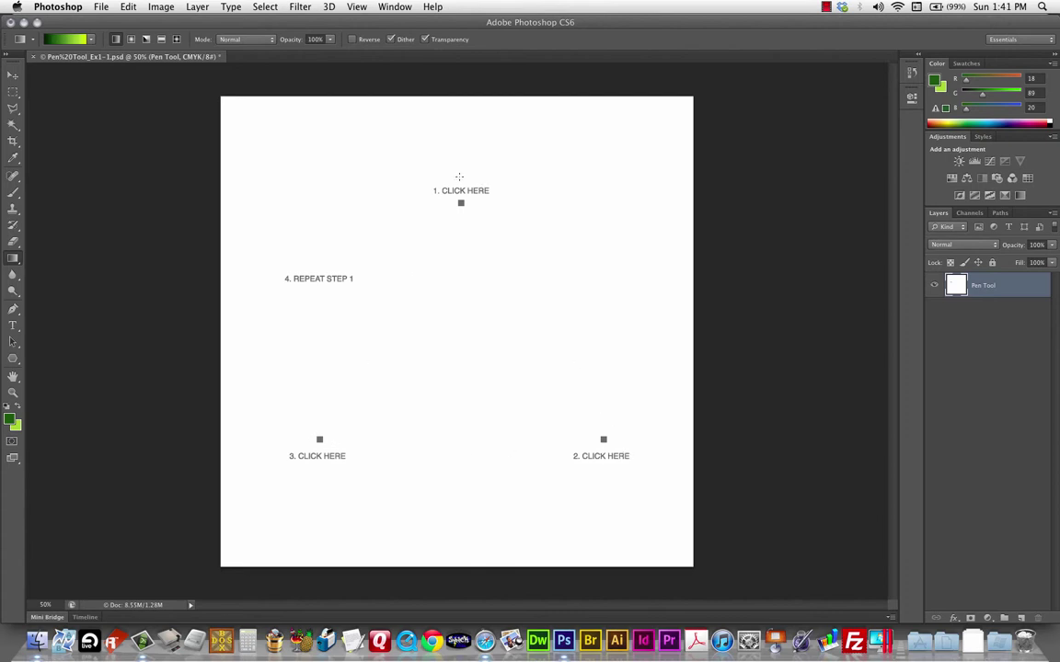
- With the Pen tool, join the 1. CLICK HERE and 2. CLICK HERE squares with a straight segment
{"action": "key", "text": "p"}
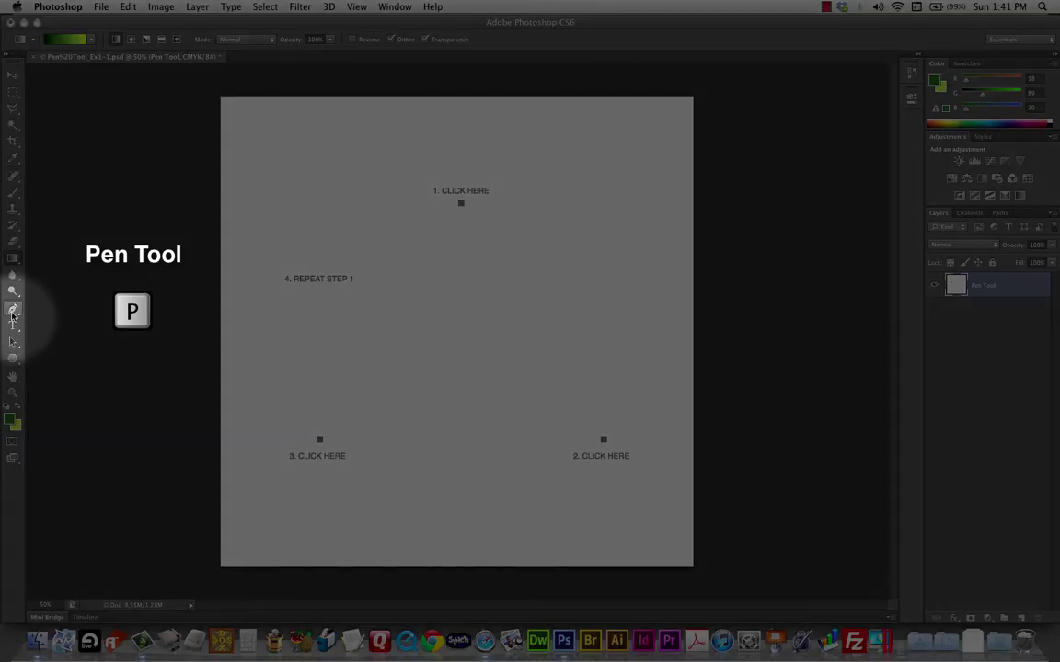
{"action": "left_click", "coordinate": [12, 310]}
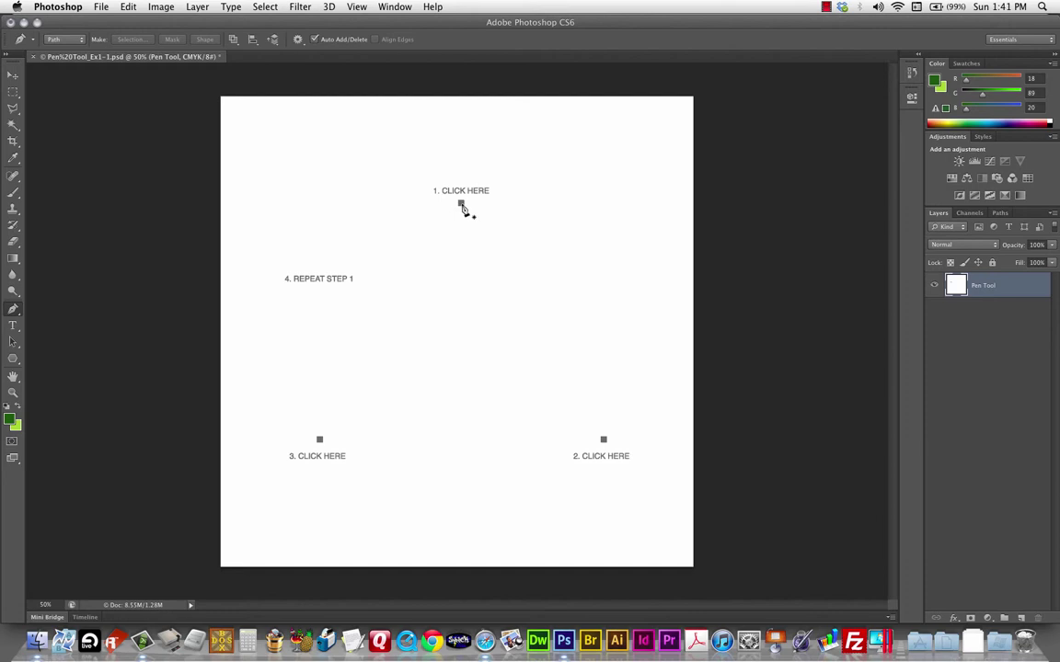
{"action": "left_click", "coordinate": [461, 203]}
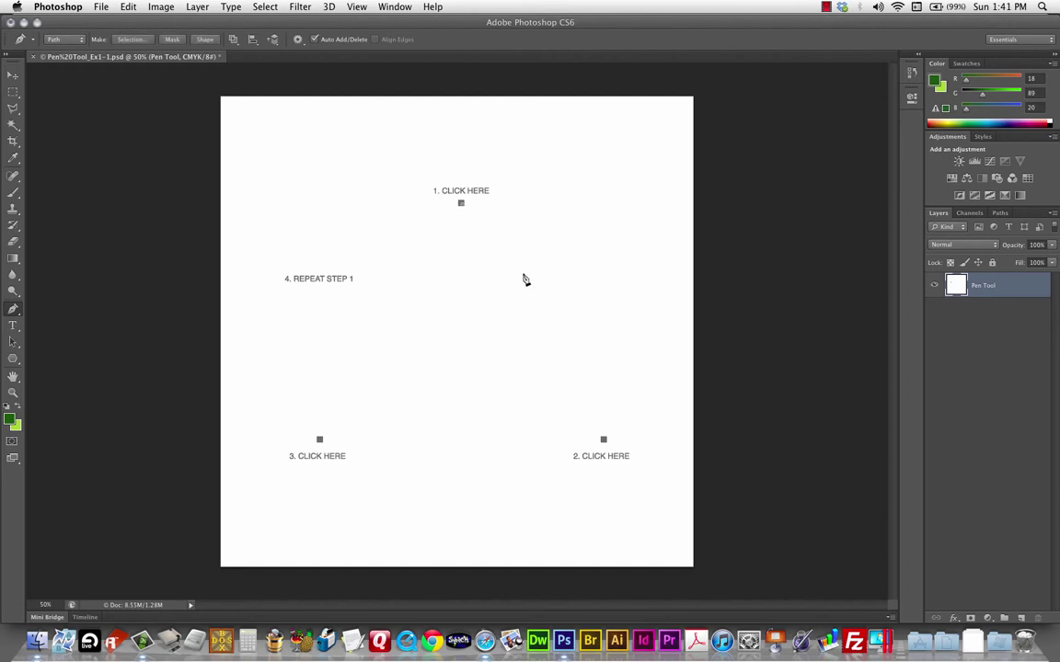
{"action": "left_click", "coordinate": [604, 440]}
- Step backward to remove the straight path segment, leaving the File menu unused
{"action": "left_click", "coordinate": [102, 8]}
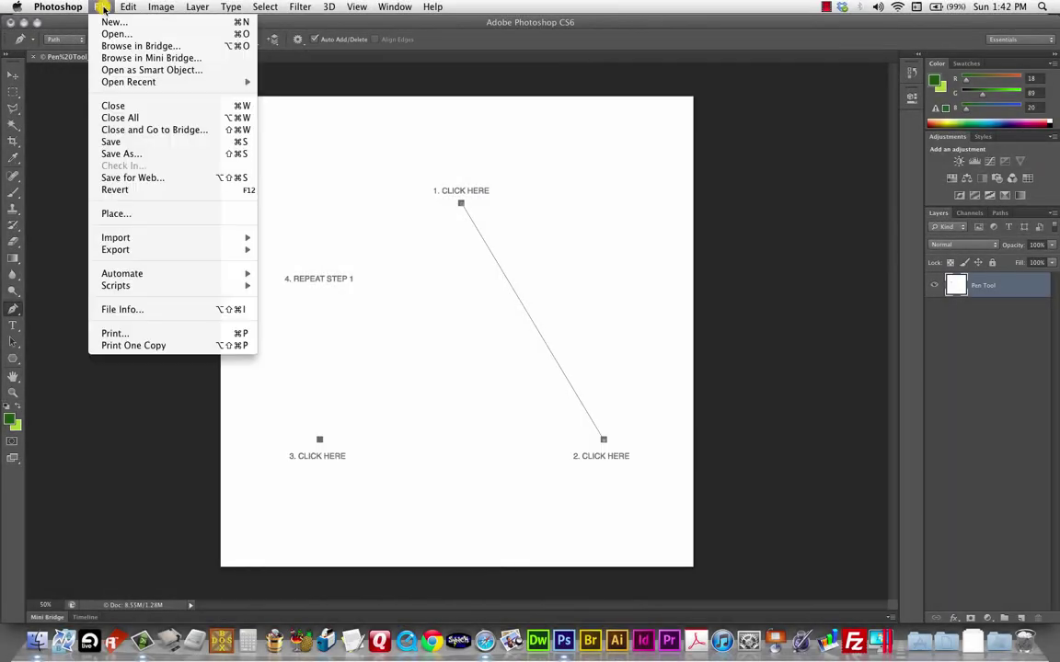
{"action": "mouse_move", "coordinate": [120, 8]}
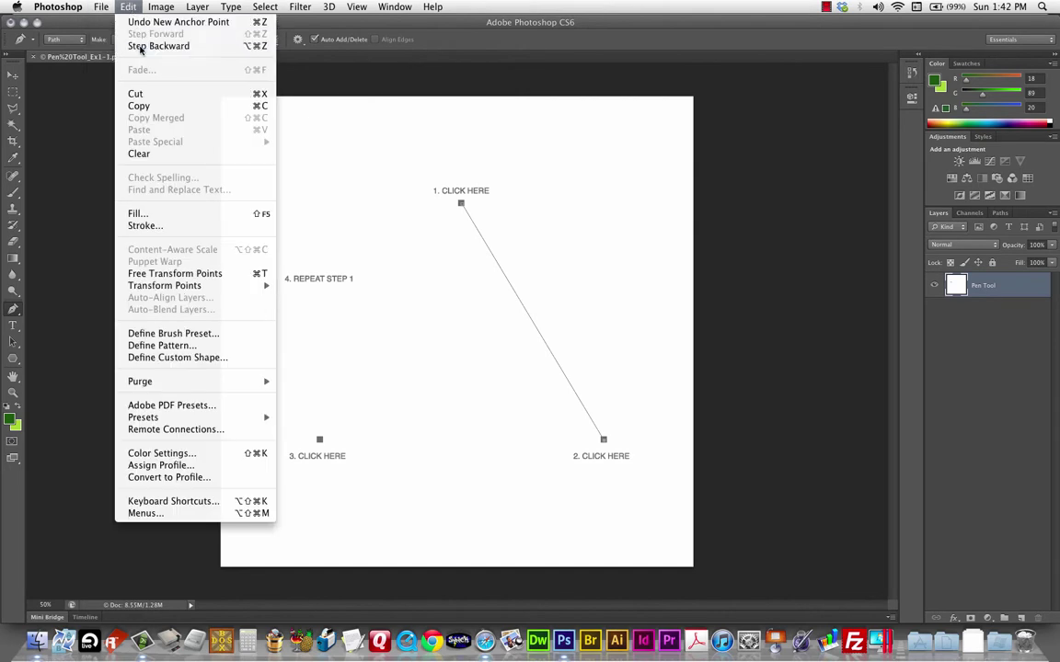
{"action": "left_click", "coordinate": [129, 46]}
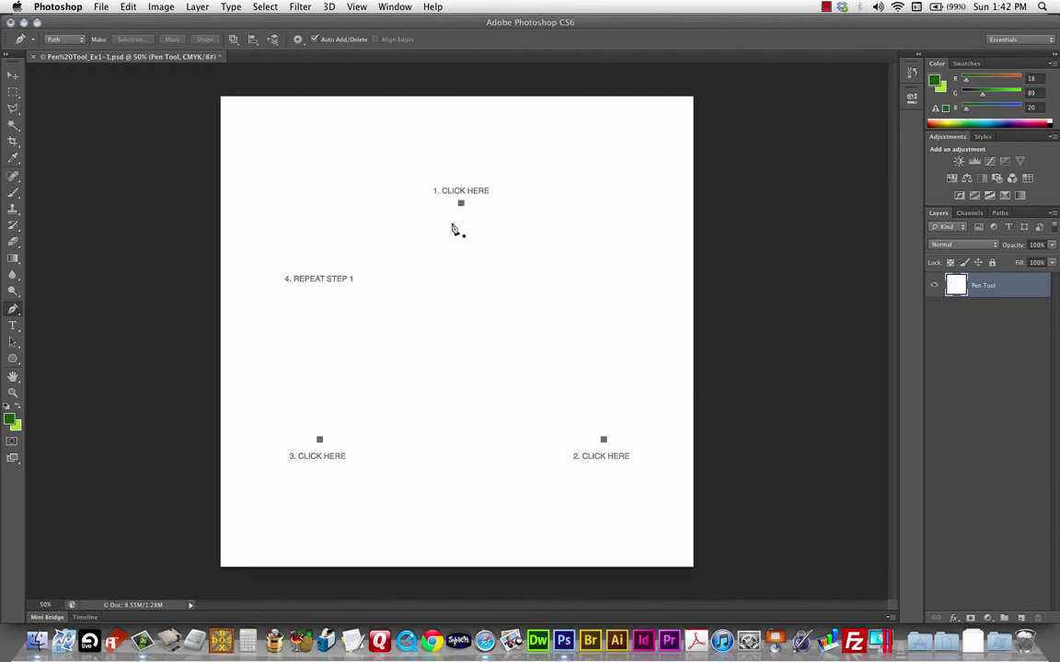
{"action": "left_click", "coordinate": [95, 7]}
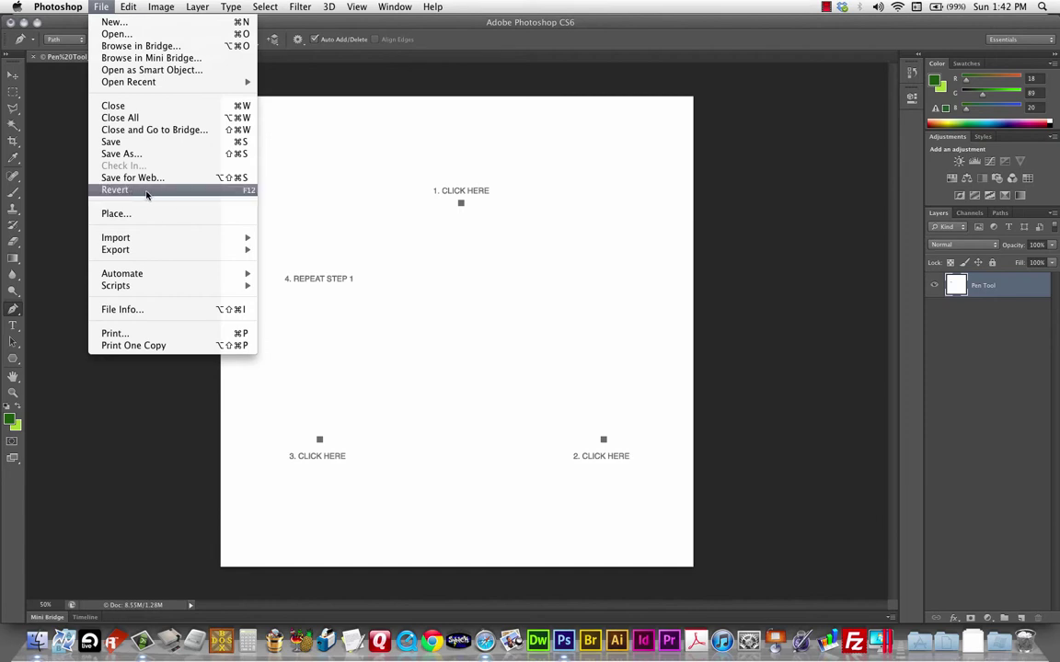
{"action": "left_click", "coordinate": [101, 6]}
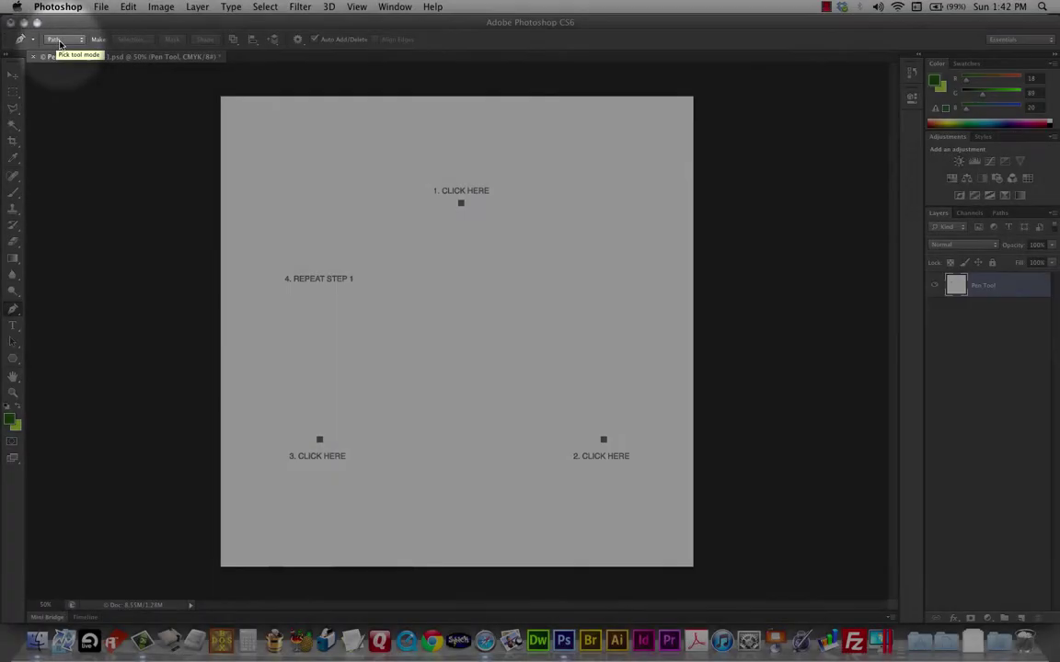
- Put the Pen tool in Shape mode and choose a black fill swatch
{"action": "left_click", "coordinate": [59, 43]}
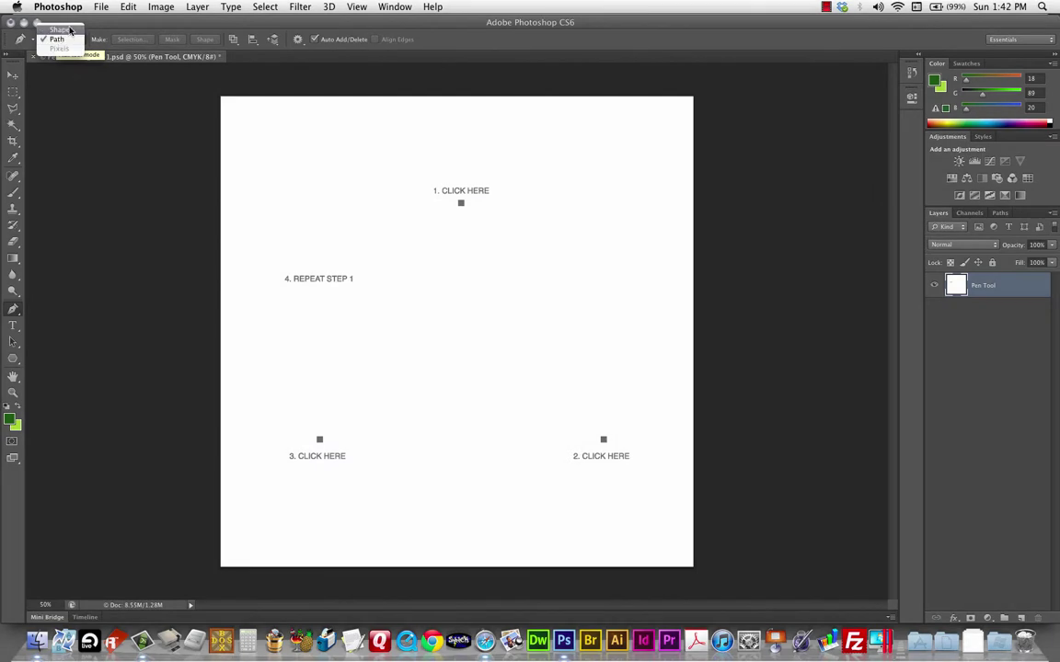
{"action": "left_click", "coordinate": [70, 30]}
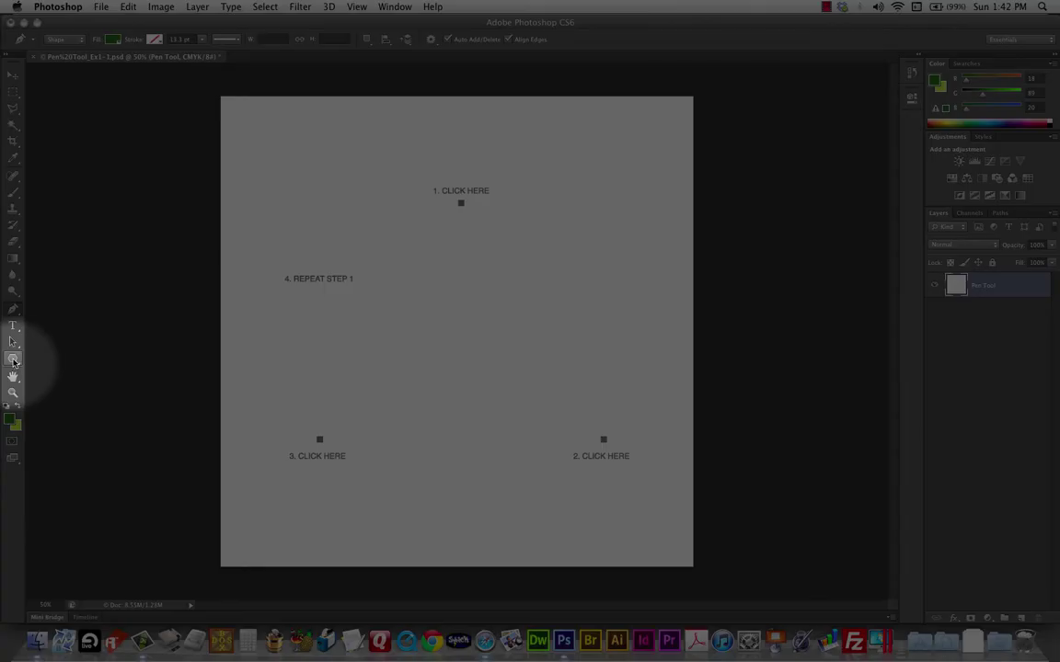
{"action": "left_click_drag", "start_coordinate": [13, 362], "coordinate": [57, 357]}
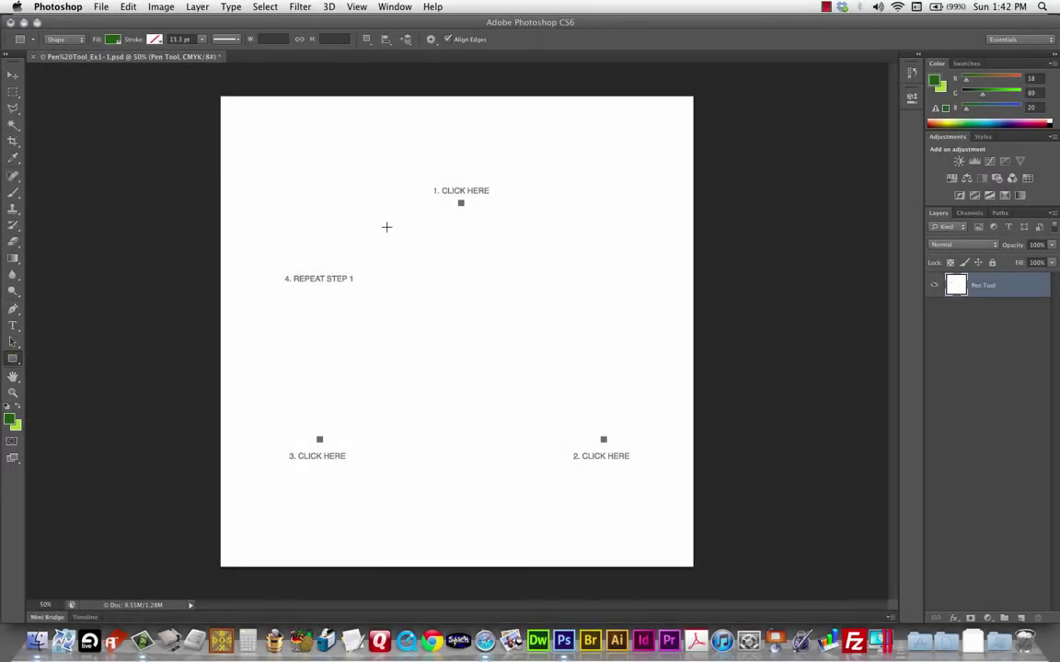
{"action": "left_click", "coordinate": [13, 309]}
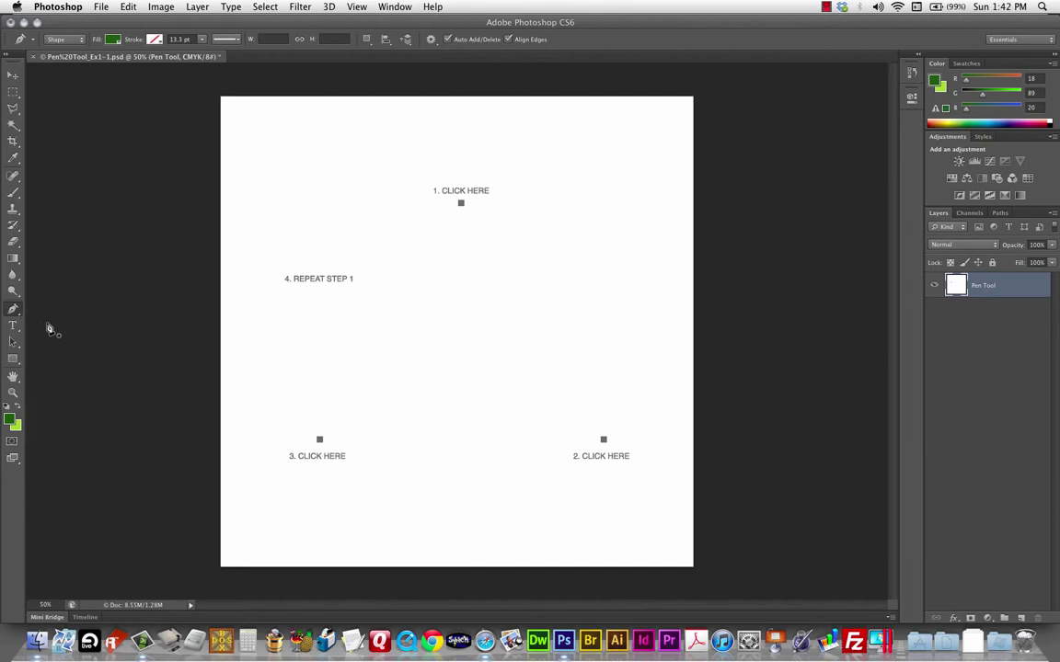
{"action": "left_click", "coordinate": [113, 39]}
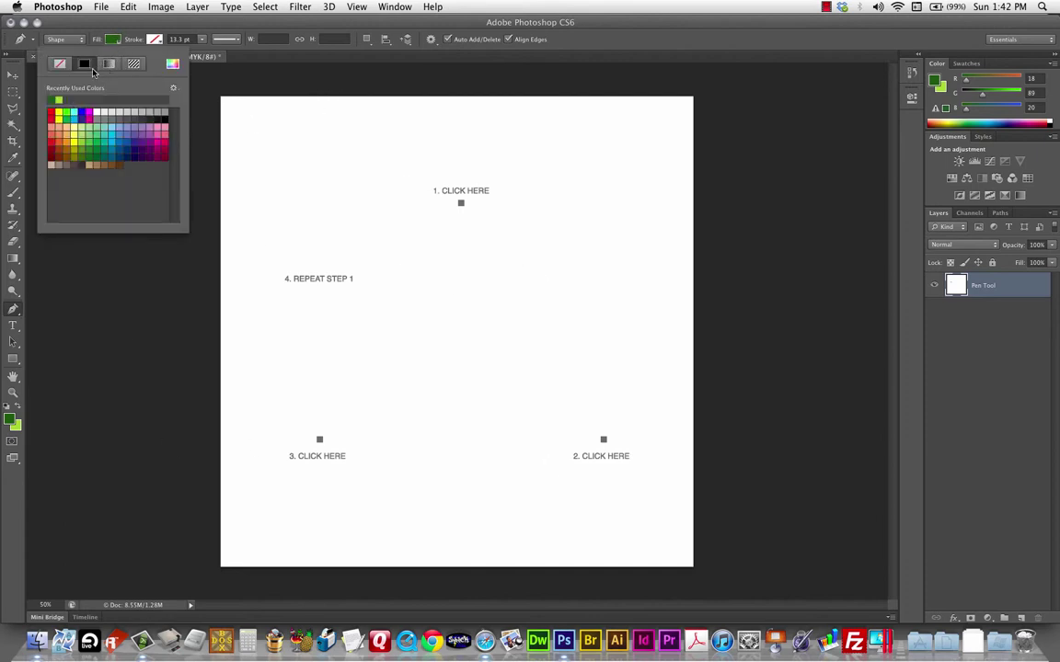
{"action": "left_click", "coordinate": [165, 119]}
- Trace the black triangle through click points 1, 2 and 3, closing it at point 1
{"action": "left_click", "coordinate": [443, 30]}
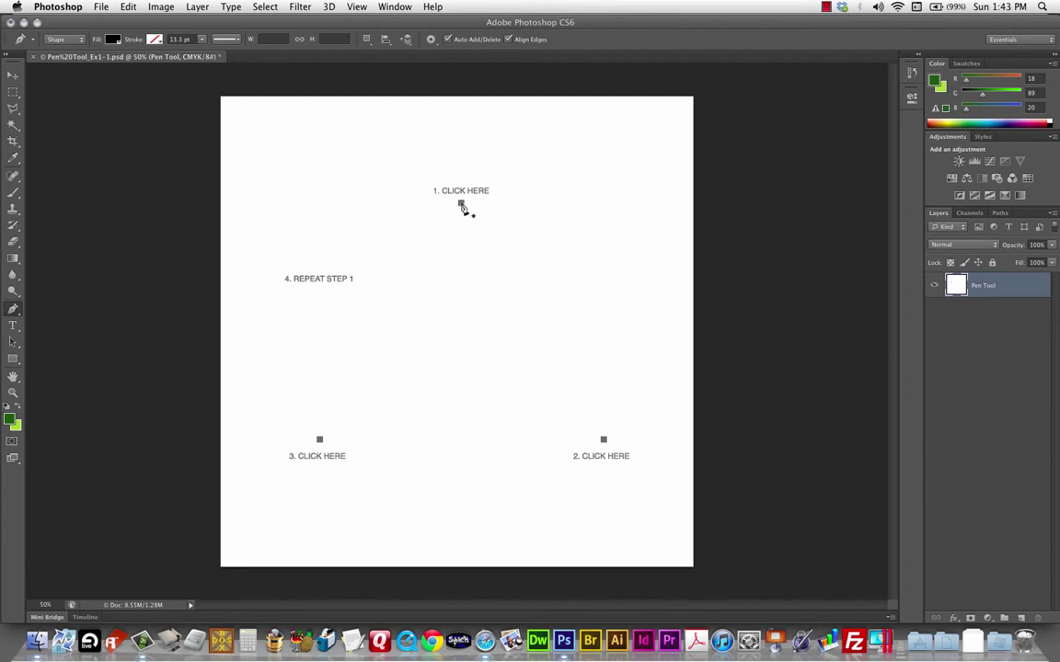
{"action": "left_click", "coordinate": [461, 206]}
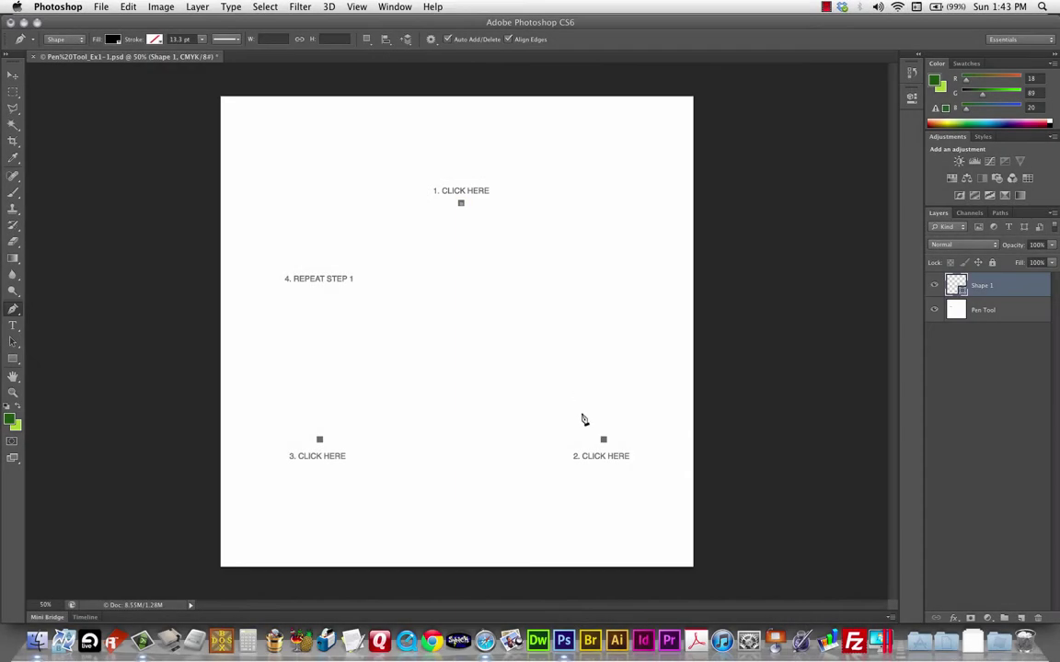
{"action": "left_click", "coordinate": [603, 442]}
{"action": "right_click", "coordinate": [603, 441]}
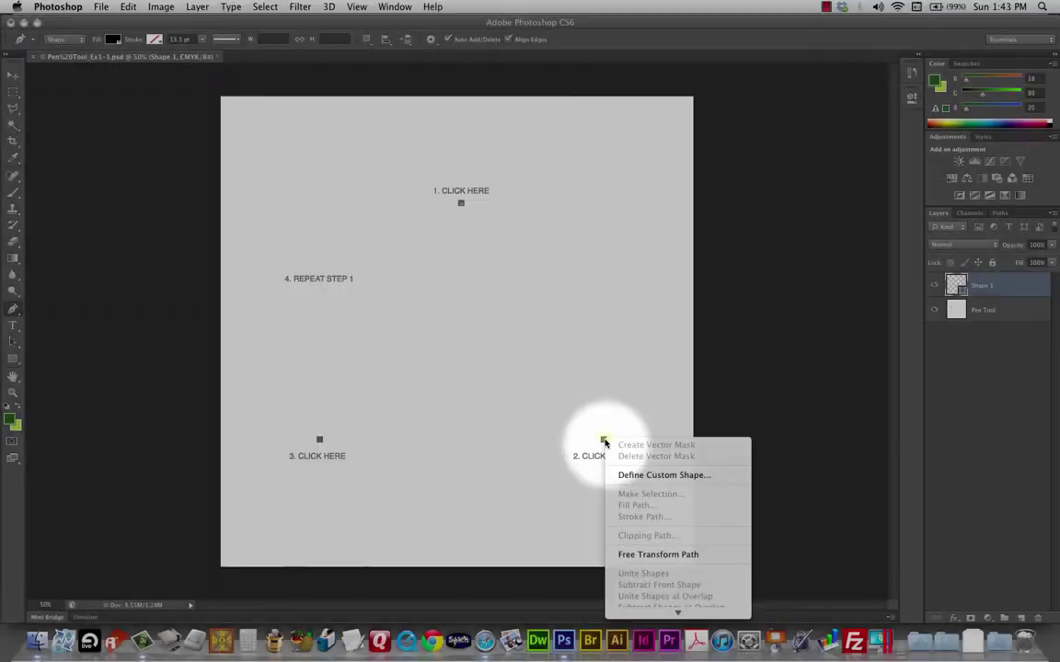
{"action": "left_click", "coordinate": [603, 442]}
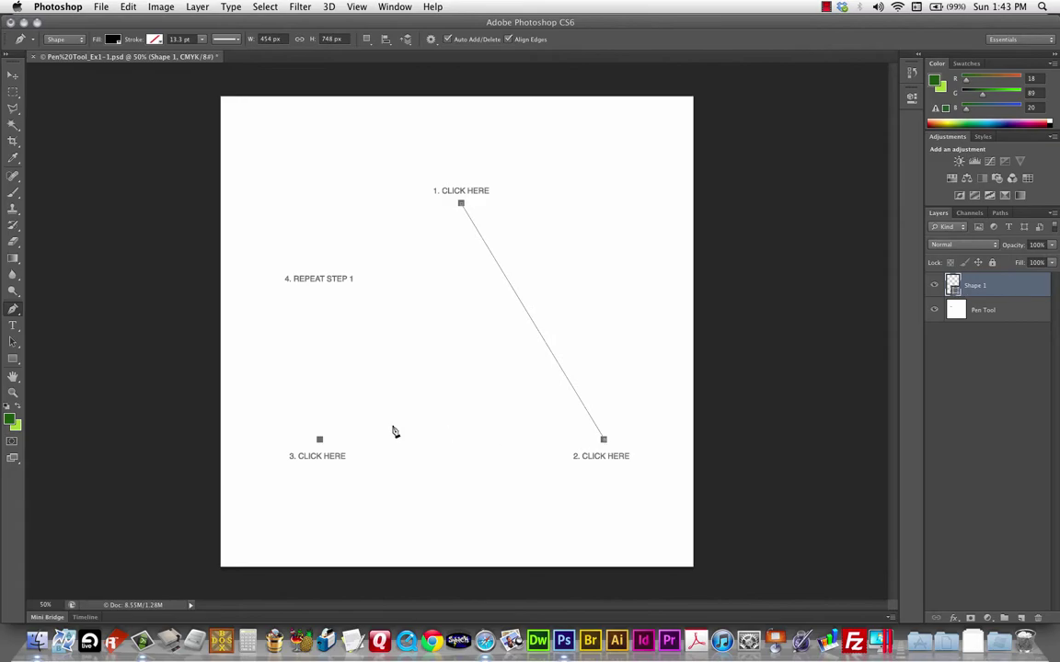
{"action": "left_click", "coordinate": [320, 441]}
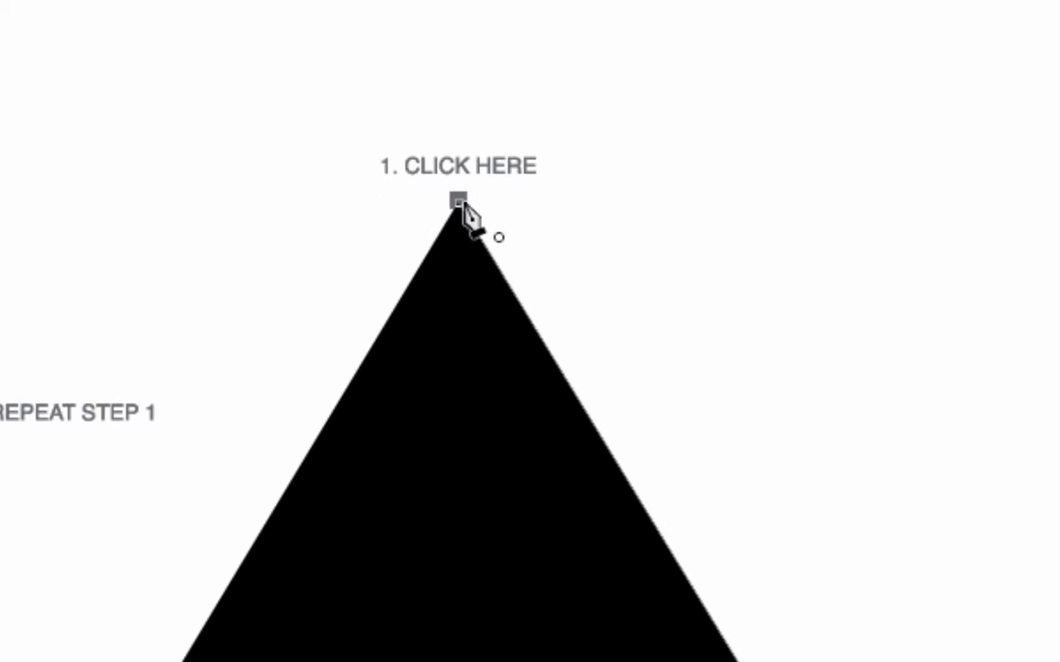
{"action": "left_click", "coordinate": [458, 201]}
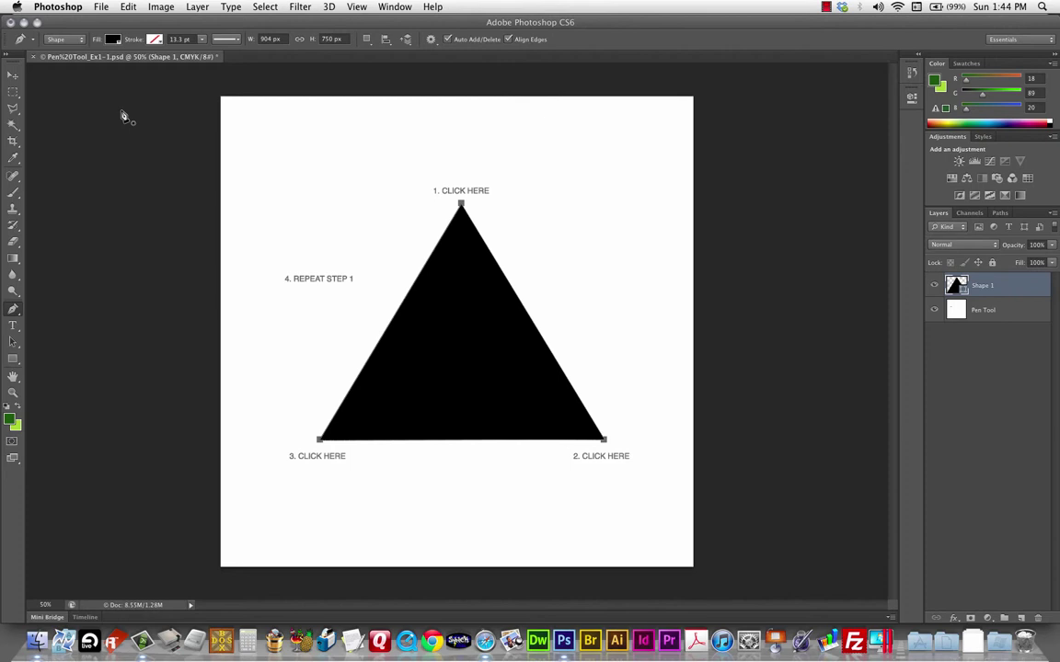
- Return to the Pen Tool module page in the D2L course in Safari
{"action": "left_click", "coordinate": [484, 642]}
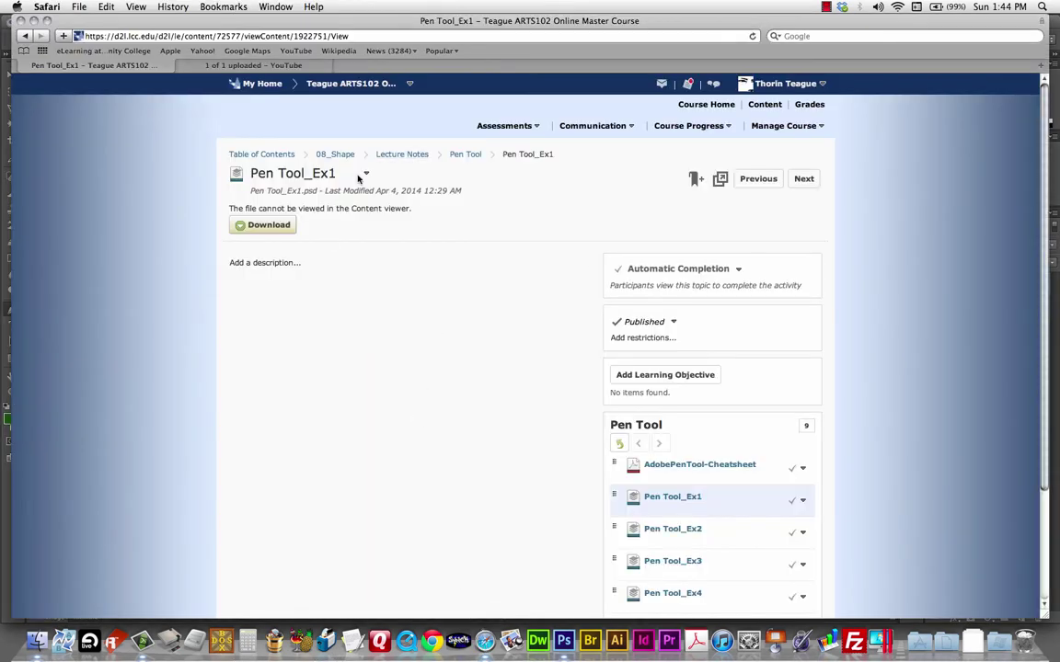
{"action": "left_click", "coordinate": [469, 154]}
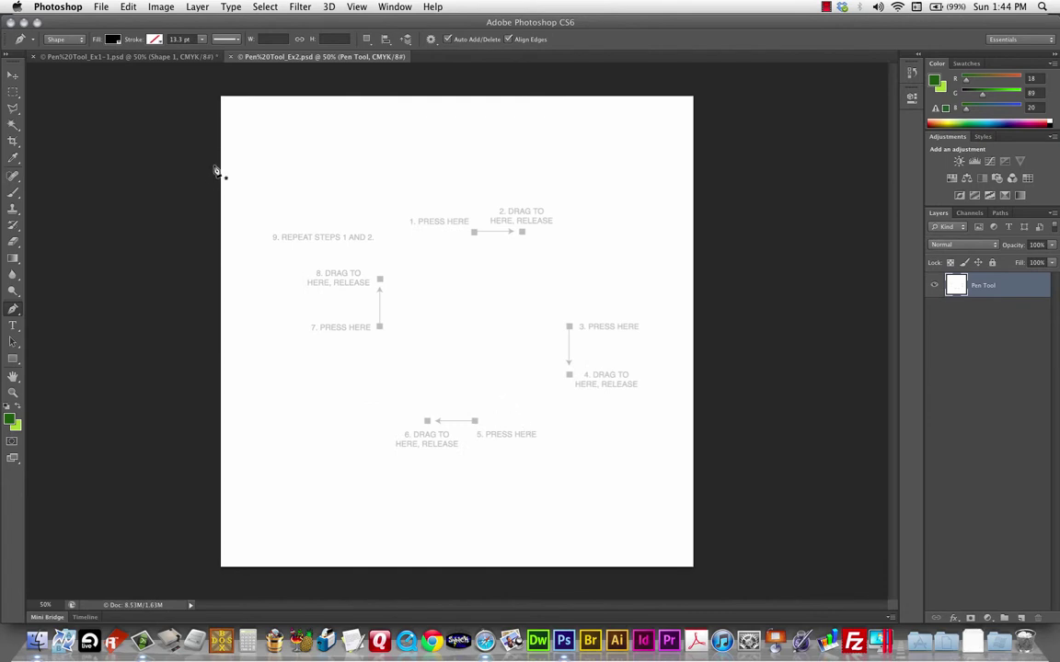
- Darken Pen Tool_Ex2 with Brightness -150 and Contrast 18, then reselect the Pen tool
{"action": "left_click", "coordinate": [157, 7]}
{"action": "mouse_move", "coordinate": [189, 45]}
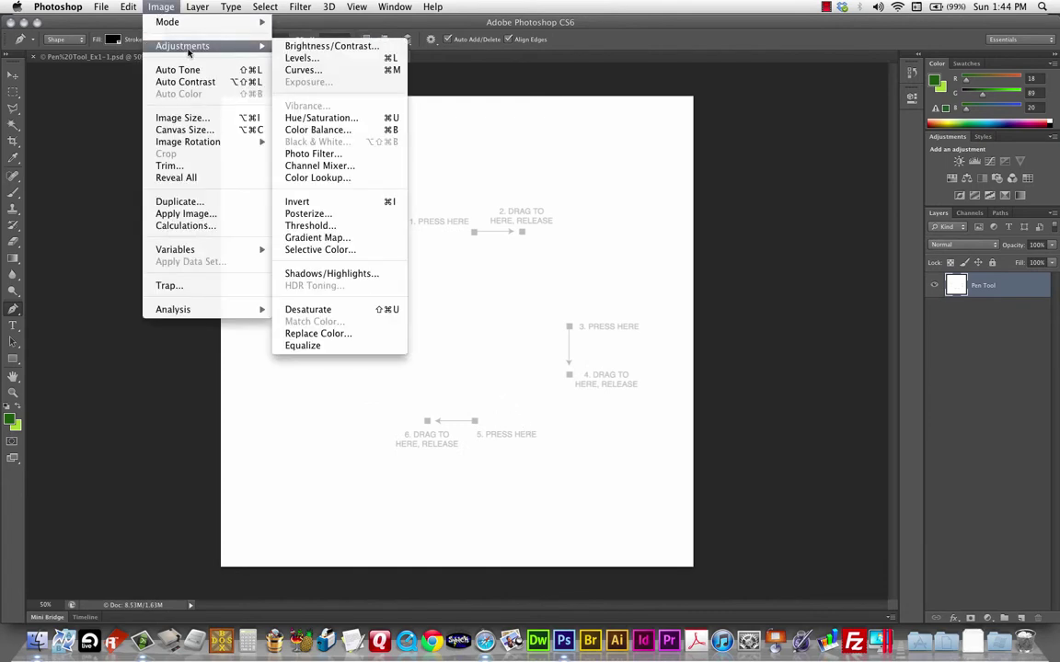
{"action": "left_click", "coordinate": [303, 45]}
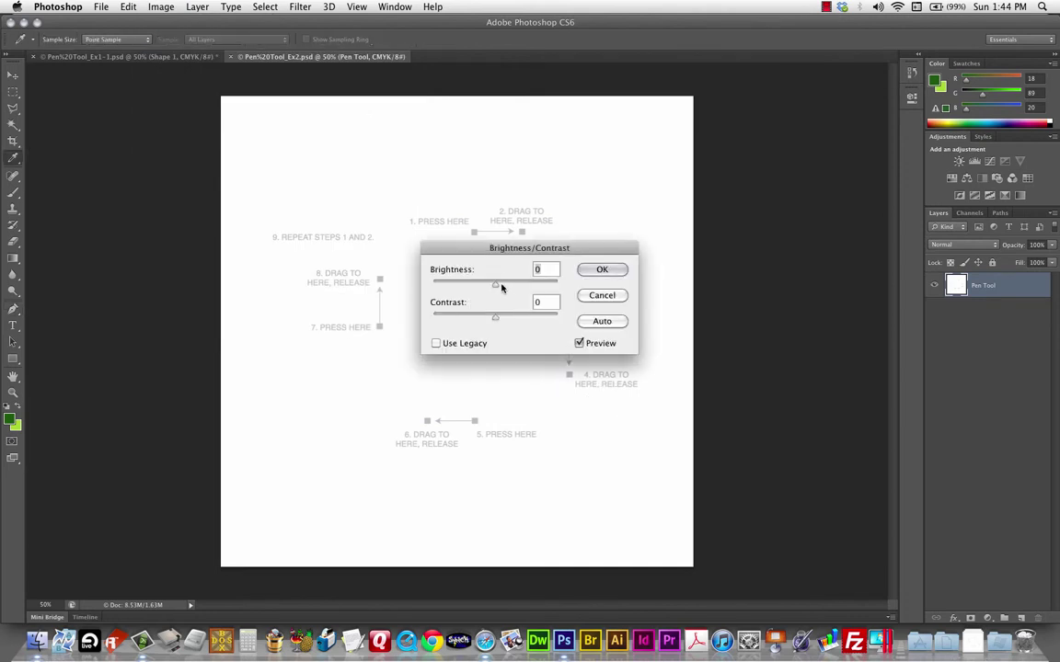
{"action": "left_click_drag", "start_coordinate": [497, 285], "coordinate": [450, 284]}
{"action": "left_click_drag", "start_coordinate": [496, 321], "coordinate": [525, 315]}
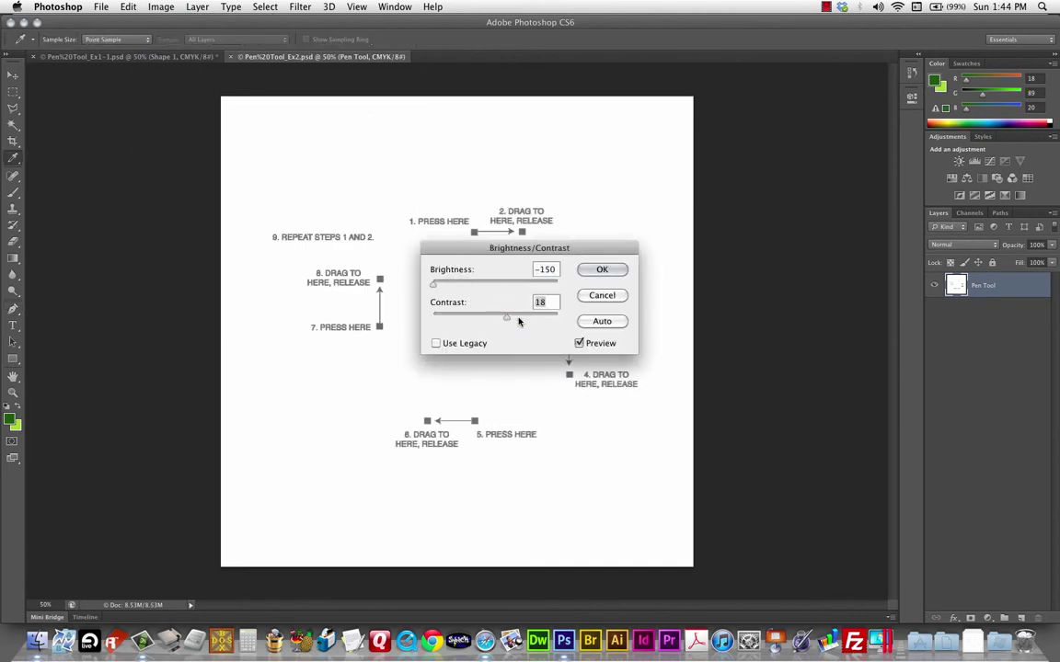
{"action": "left_click", "coordinate": [603, 270]}
{"action": "key", "text": "p"}
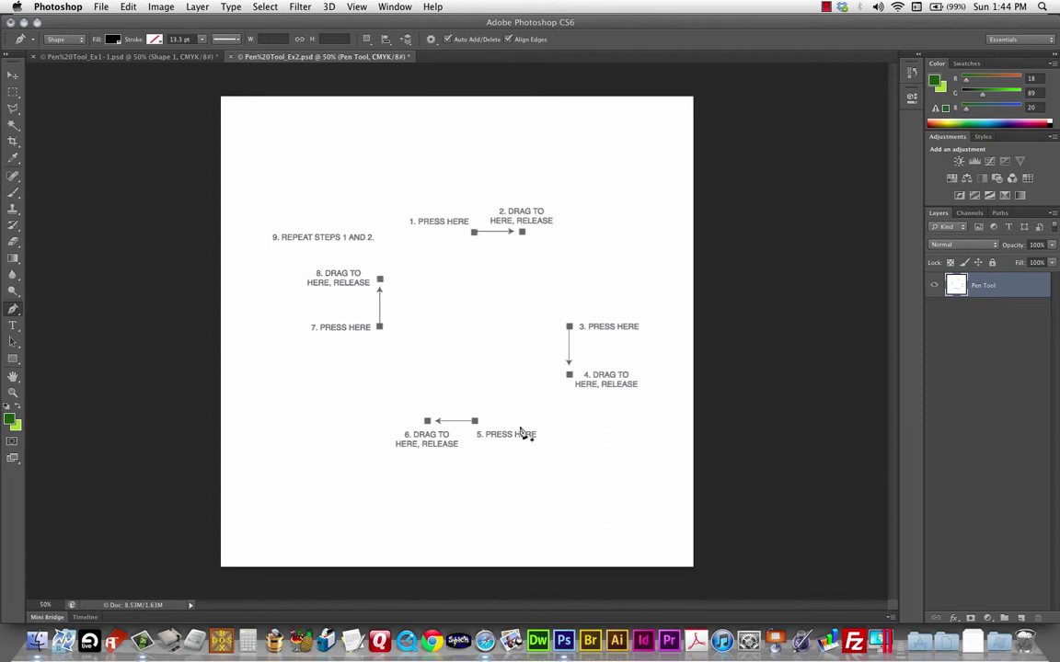
- Trace a black diamond through press points 1, 3, 5 and 7, closing at point 1
{"action": "left_click", "coordinate": [475, 234]}
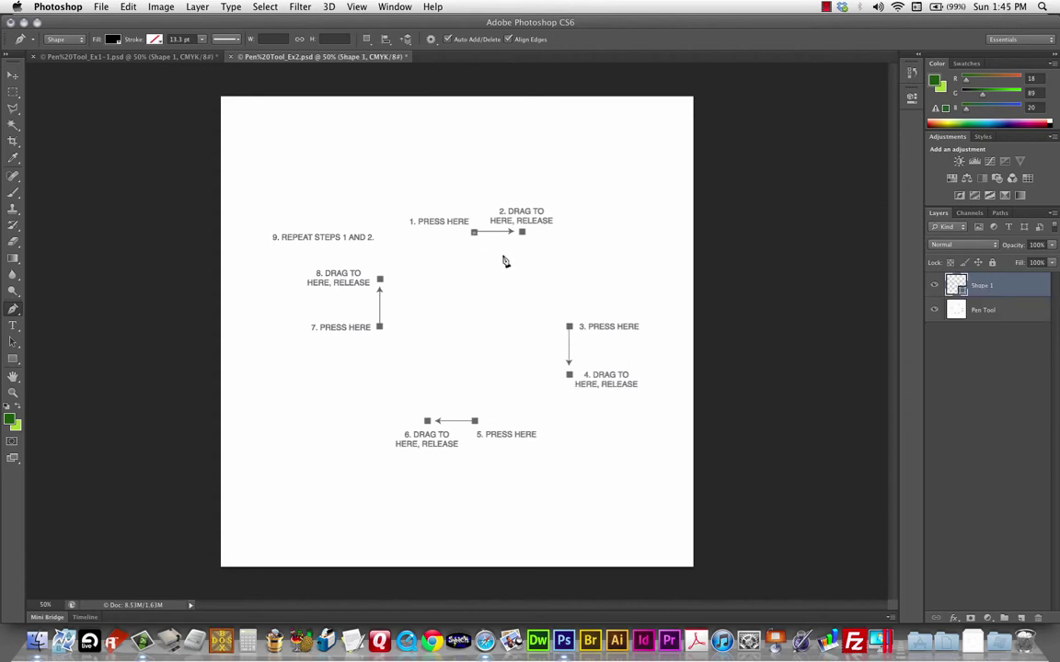
{"action": "left_click", "coordinate": [569, 328]}
{"action": "left_click", "coordinate": [475, 422]}
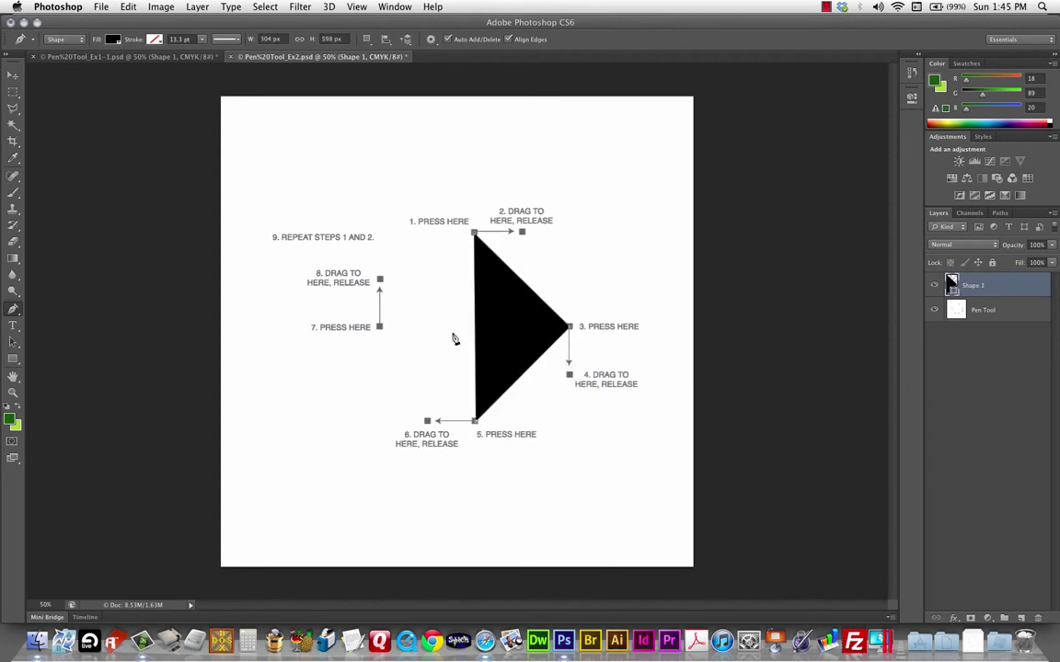
{"action": "left_click", "coordinate": [380, 328]}
{"action": "left_click", "coordinate": [475, 234]}
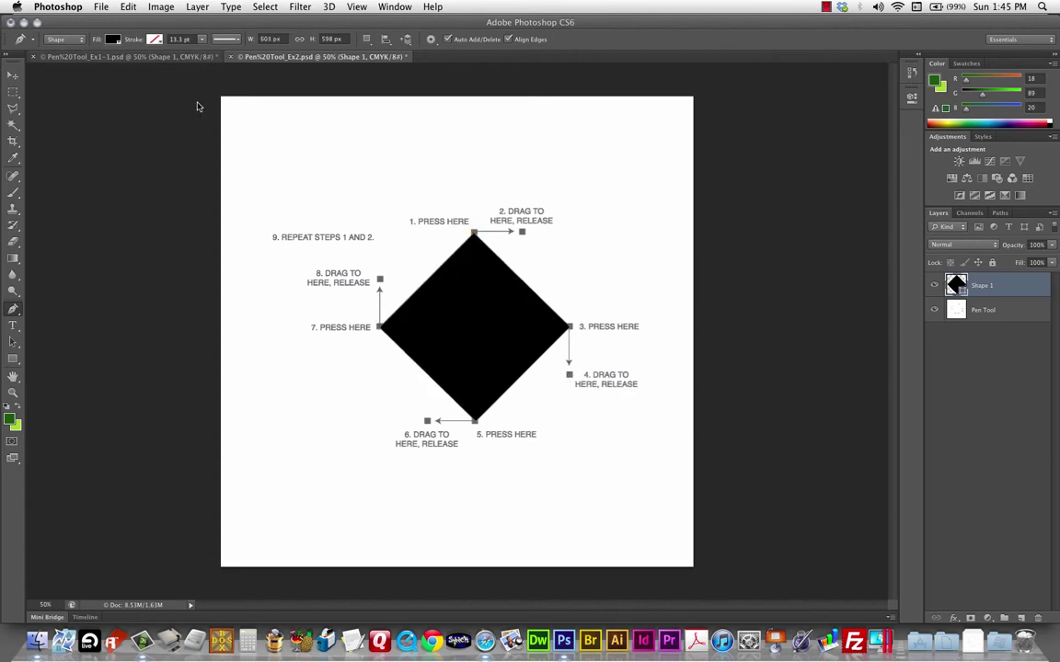
- Drag the Shape 1 diamond layer onto the Layers panel trash
{"action": "left_click_drag", "start_coordinate": [1012, 286], "coordinate": [1038, 618]}
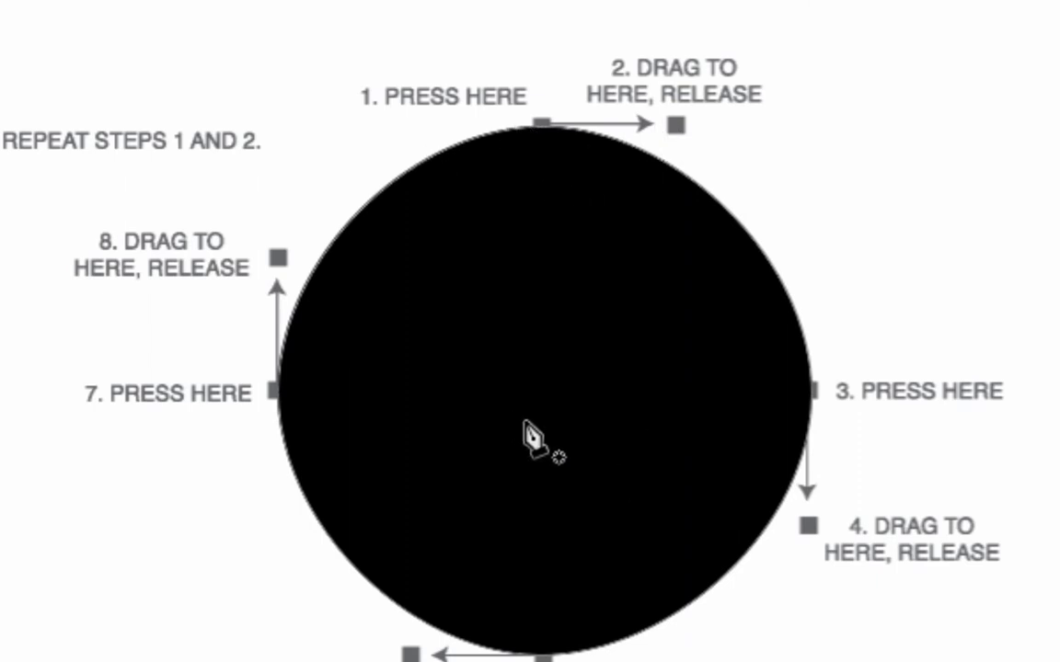
- Zoom out to see the whole closed black circle and the template
{"action": "key", "text": "ctrl+minus"}
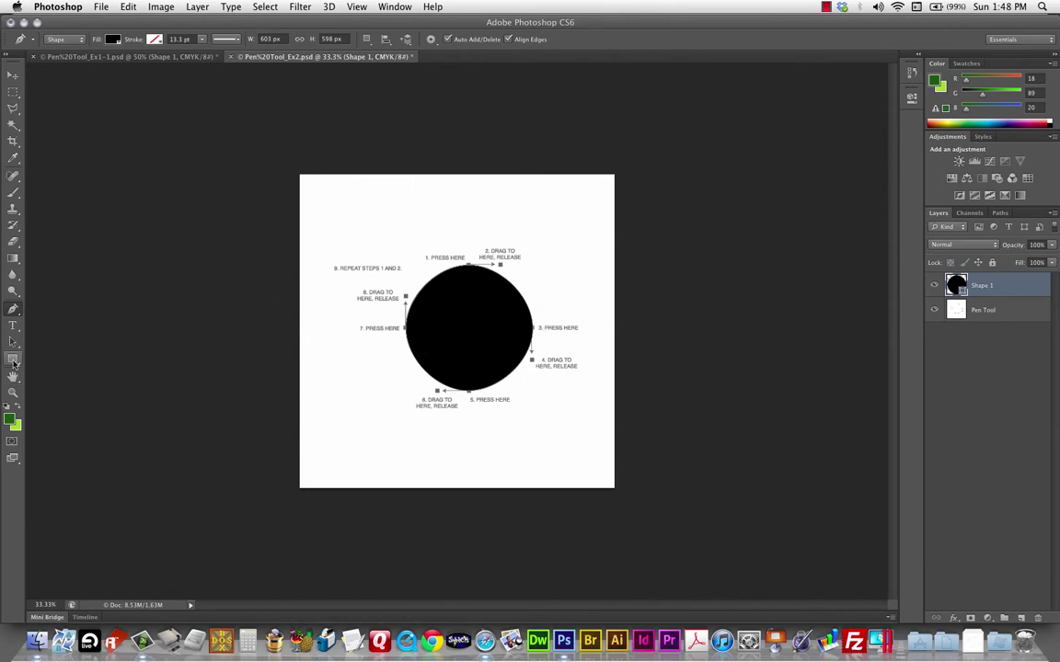
- Draw a small circle with the Ellipse Tool and move it up and left above the step 9 label
{"action": "left_click", "coordinate": [13, 361]}
{"action": "left_click", "coordinate": [79, 380]}
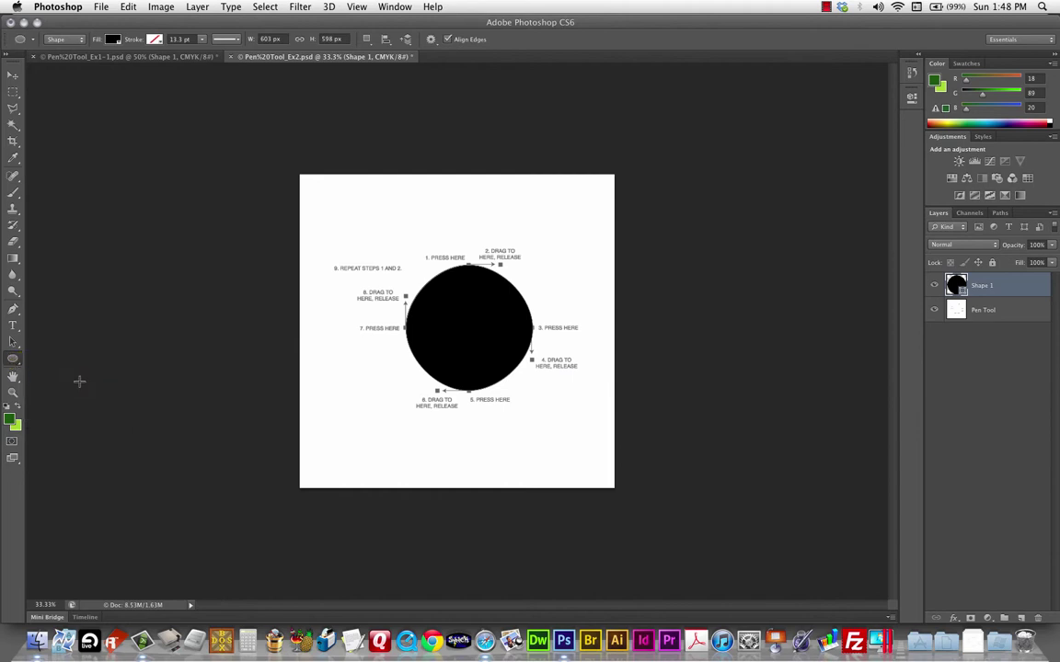
{"action": "left_click_drag", "start_coordinate": [341, 276], "coordinate": [420, 304]}
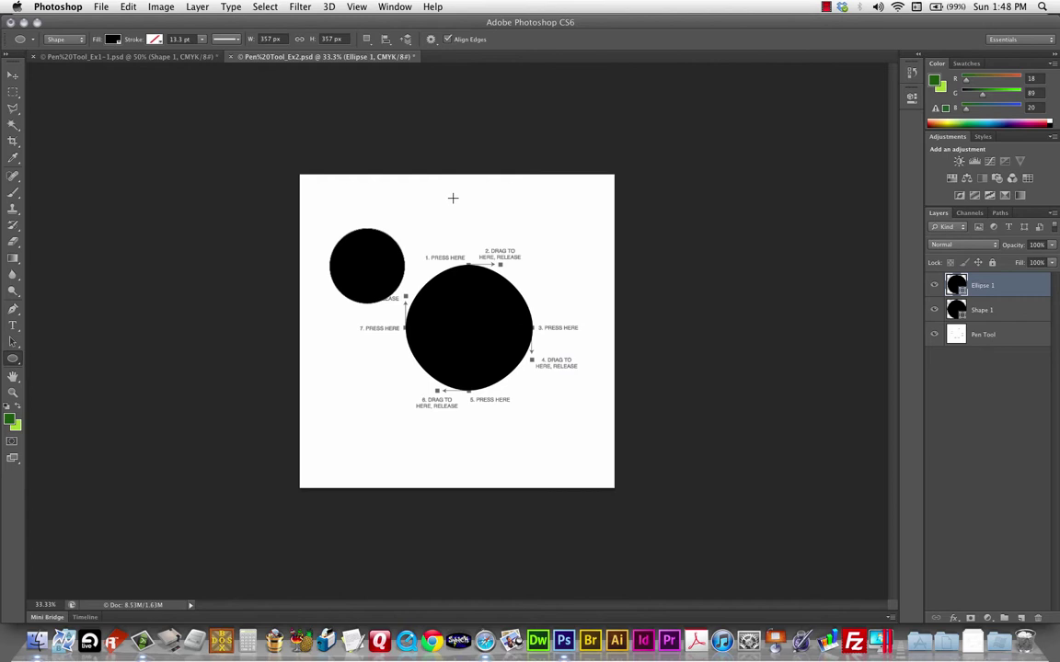
{"action": "left_click", "coordinate": [12, 76]}
{"action": "left_click_drag", "start_coordinate": [362, 262], "coordinate": [354, 241]}
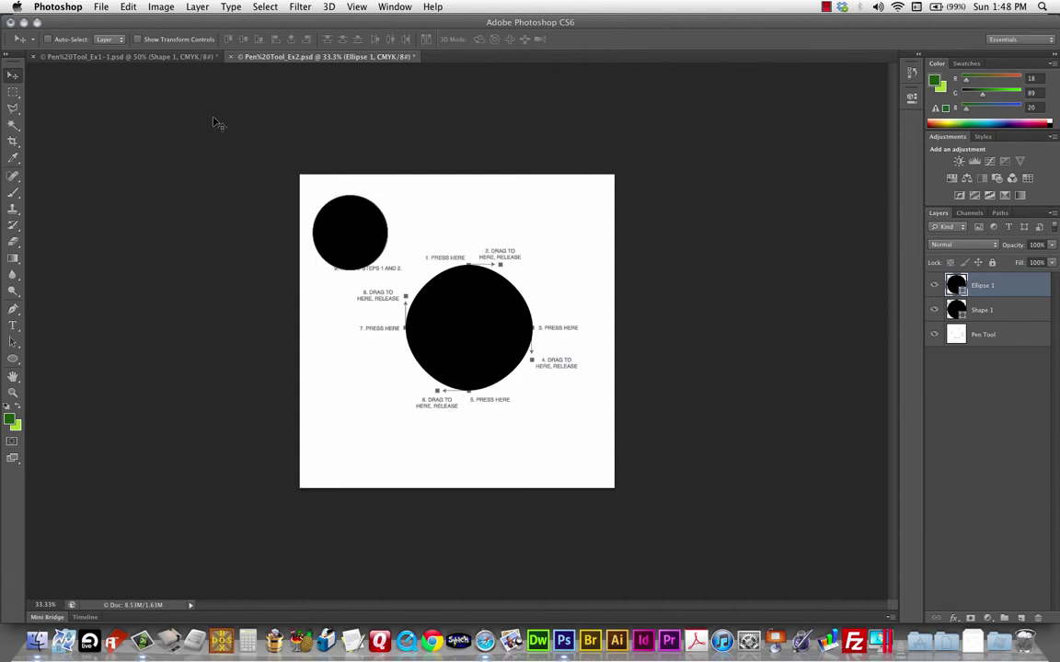
- Show the Pen tools flyout, then the Path Selection group to reach the Direct Selection Tool
{"action": "left_click", "coordinate": [14, 309]}
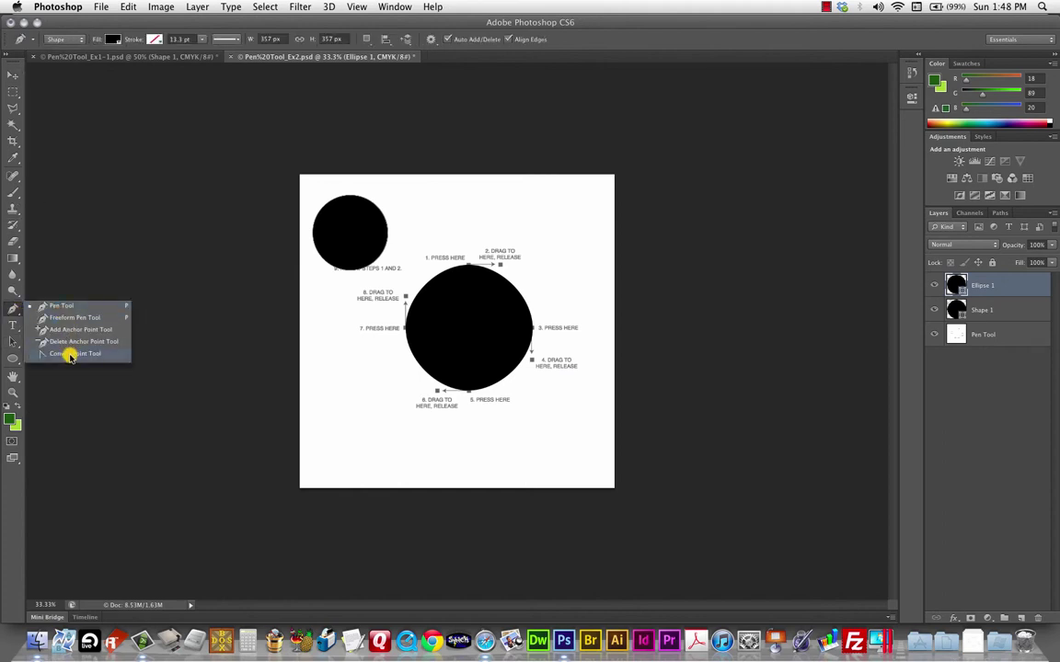
{"action": "left_click", "coordinate": [17, 309]}
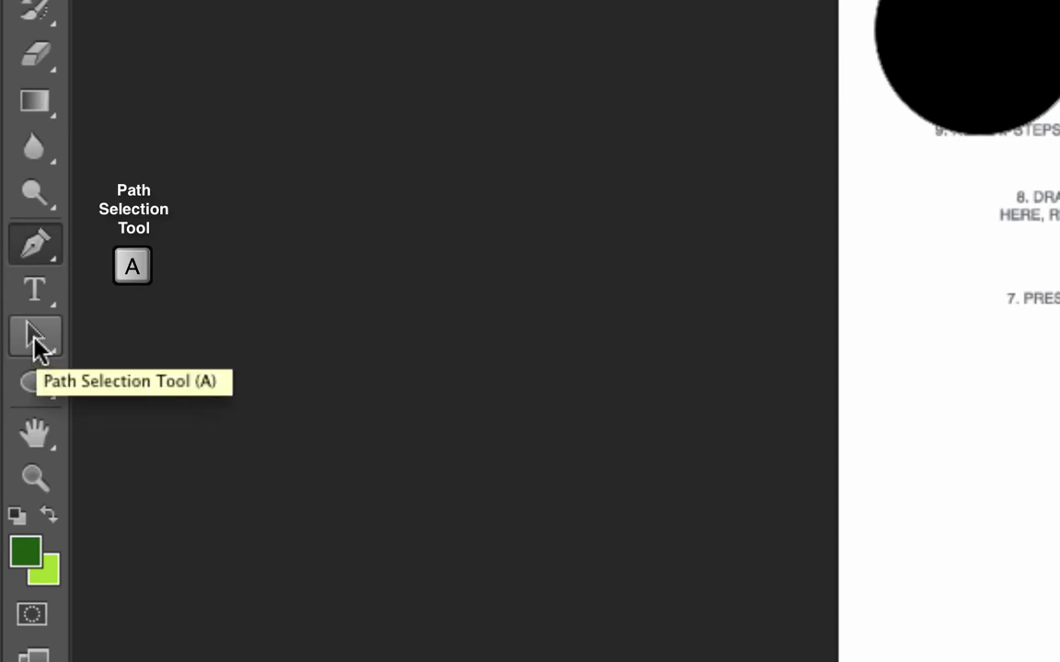
{"action": "left_click_drag", "start_coordinate": [34, 339], "coordinate": [203, 362]}
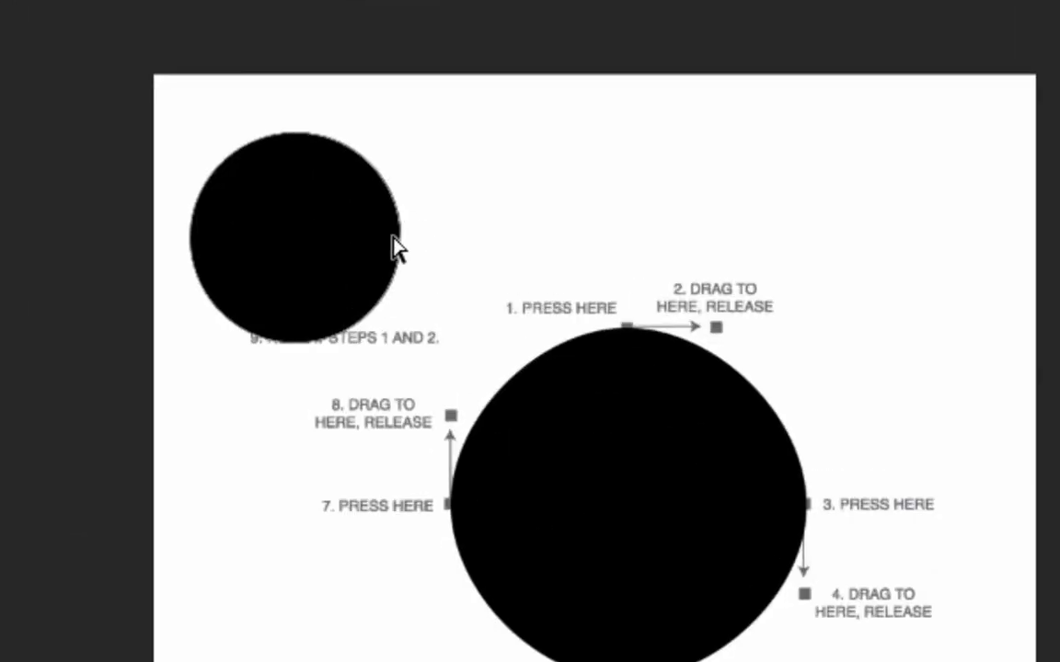
- Marquee-select the small circle's top, bottom and right anchors with the Direct Selection Tool to show handles
{"action": "left_click_drag", "start_coordinate": [426, 198], "coordinate": [375, 287]}
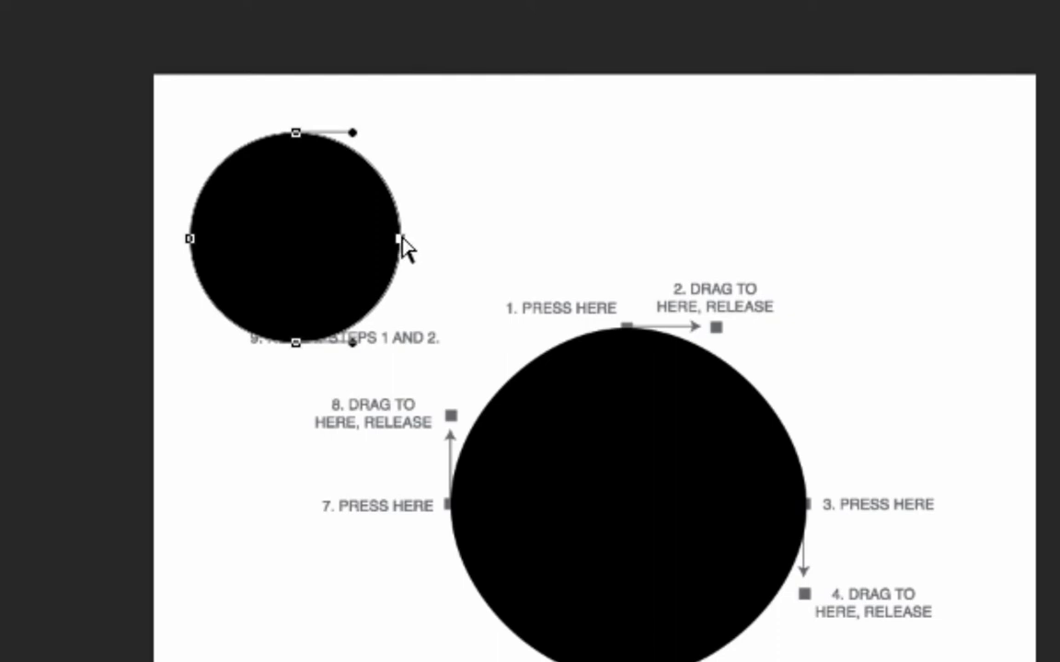
{"action": "left_click_drag", "start_coordinate": [220, 97], "coordinate": [313, 151]}
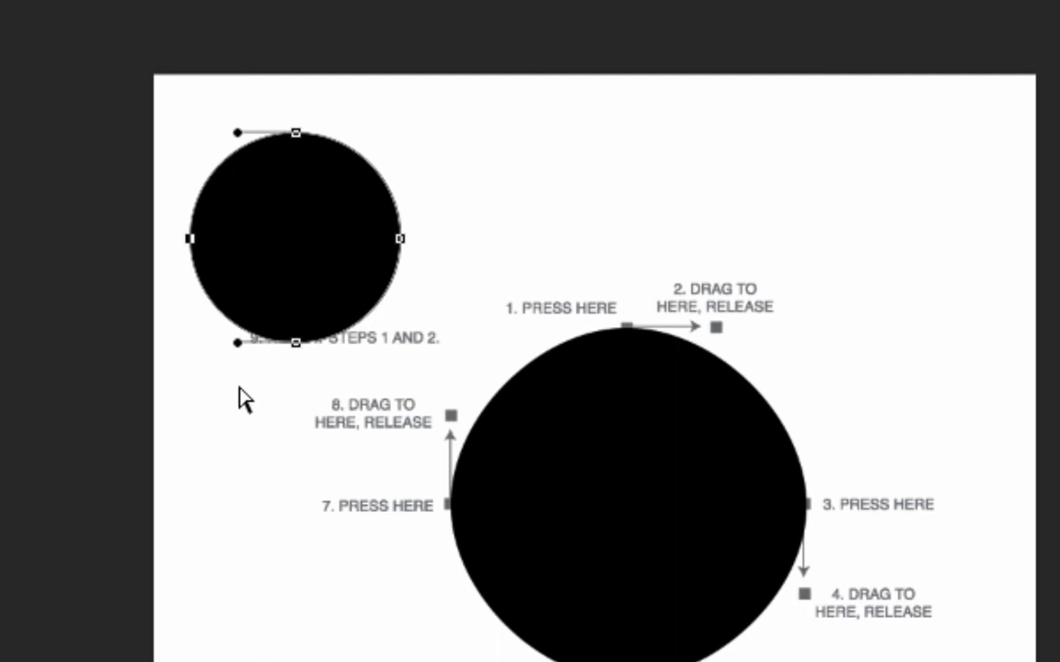
{"action": "left_click_drag", "start_coordinate": [239, 391], "coordinate": [354, 326]}
{"action": "left_click_drag", "start_coordinate": [432, 200], "coordinate": [372, 262]}
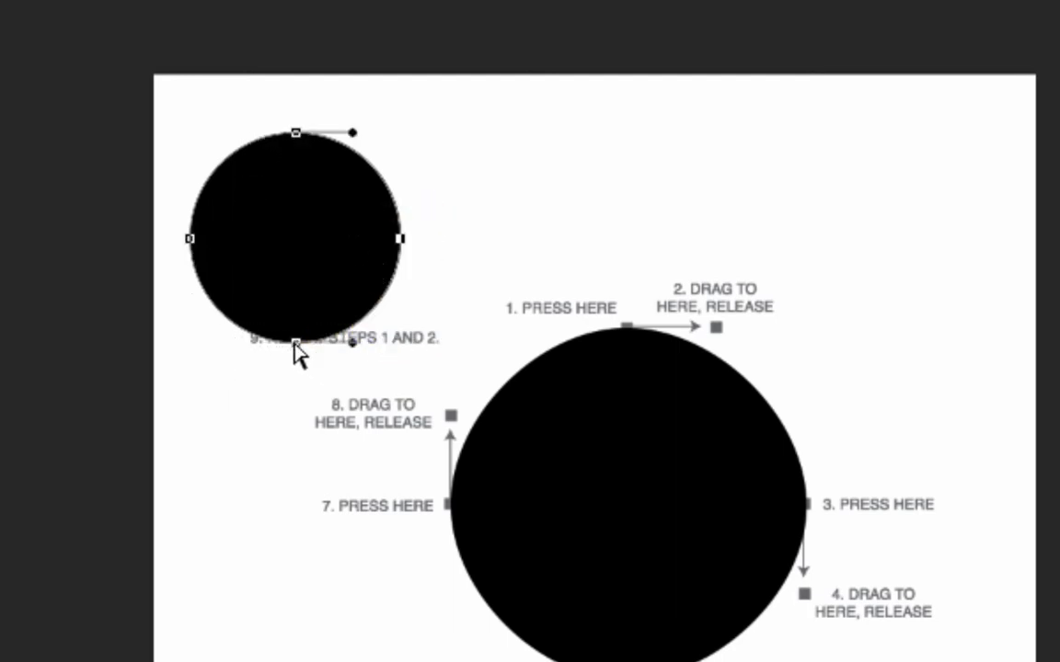
{"action": "left_click", "coordinate": [406, 237]}
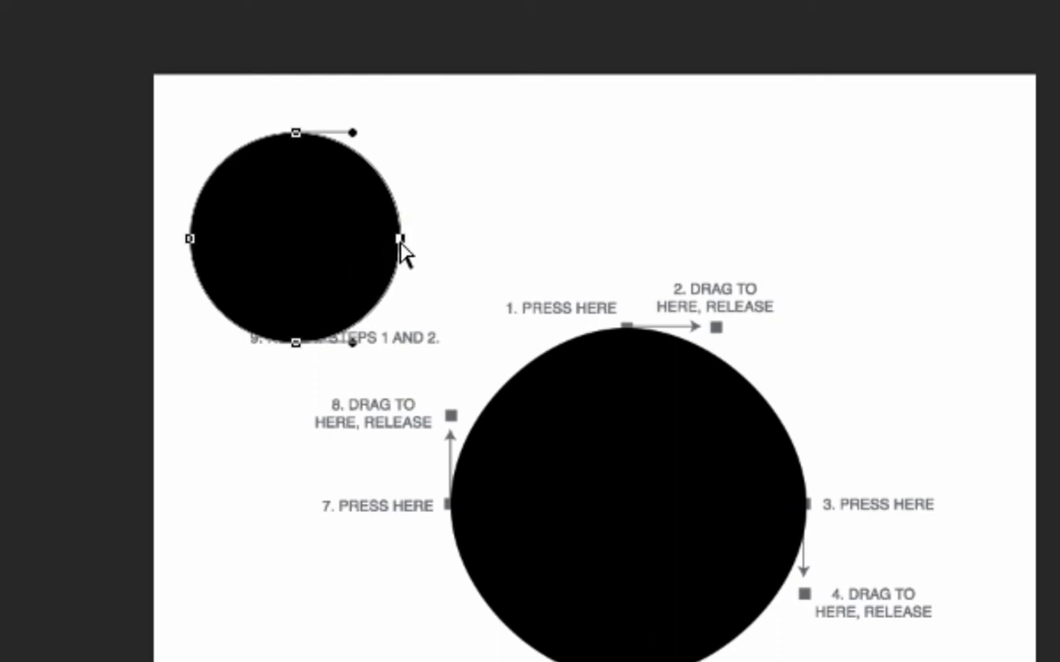
- Pull the circle's right anchor outward into a point, angle its handles, and shift the top anchor right
{"action": "left_click", "coordinate": [295, 133]}
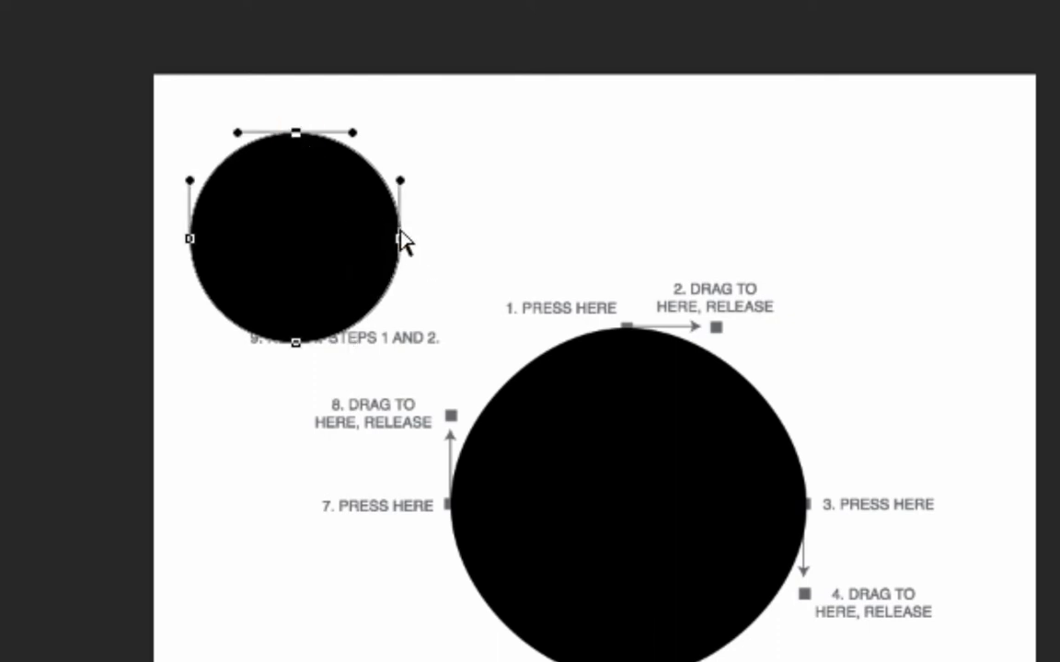
{"action": "left_click", "coordinate": [401, 240]}
{"action": "left_click_drag", "start_coordinate": [402, 240], "coordinate": [504, 237]}
{"action": "left_click_drag", "start_coordinate": [503, 294], "coordinate": [473, 278]}
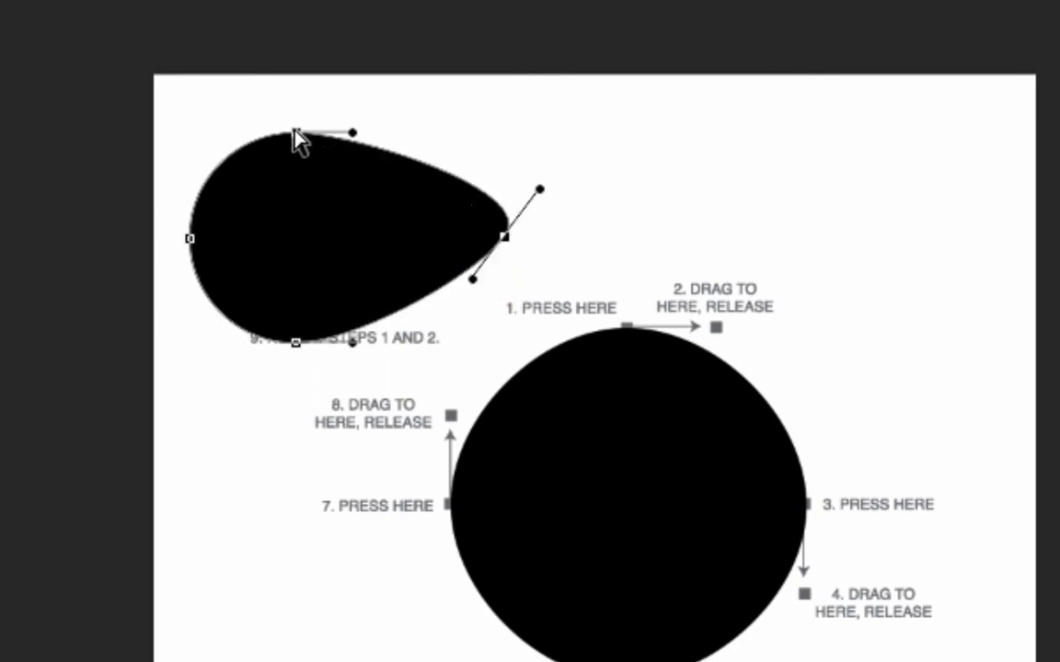
{"action": "left_click_drag", "start_coordinate": [295, 133], "coordinate": [341, 134]}
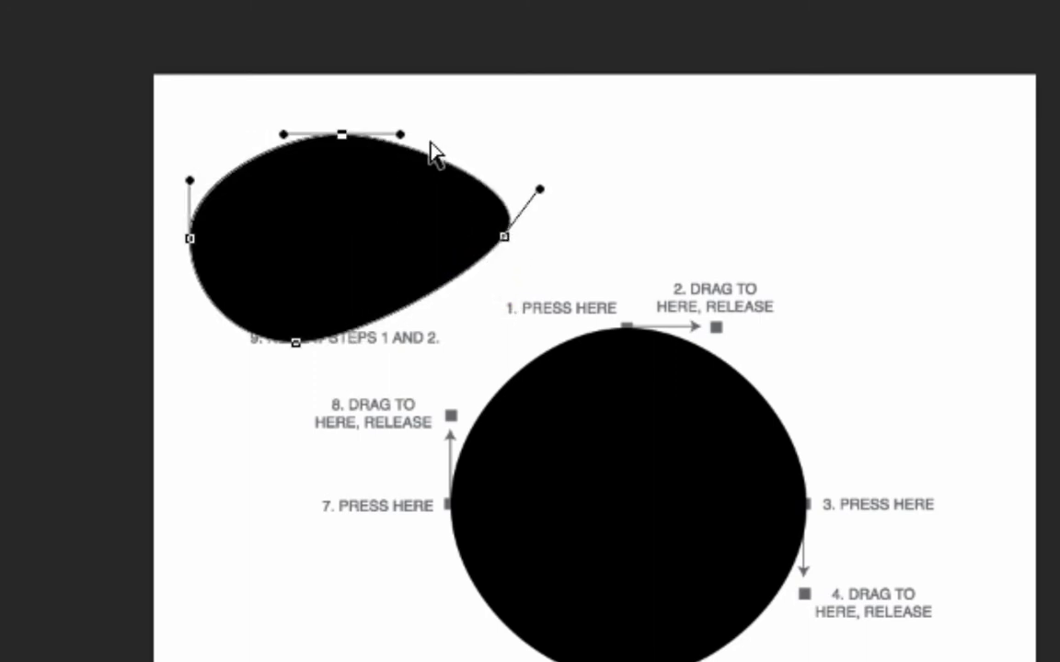
- Shift the bottom anchor right, round the left side, and move the right point back in
{"action": "left_click", "coordinate": [295, 343]}
{"action": "left_click_drag", "start_coordinate": [306, 345], "coordinate": [363, 343]}
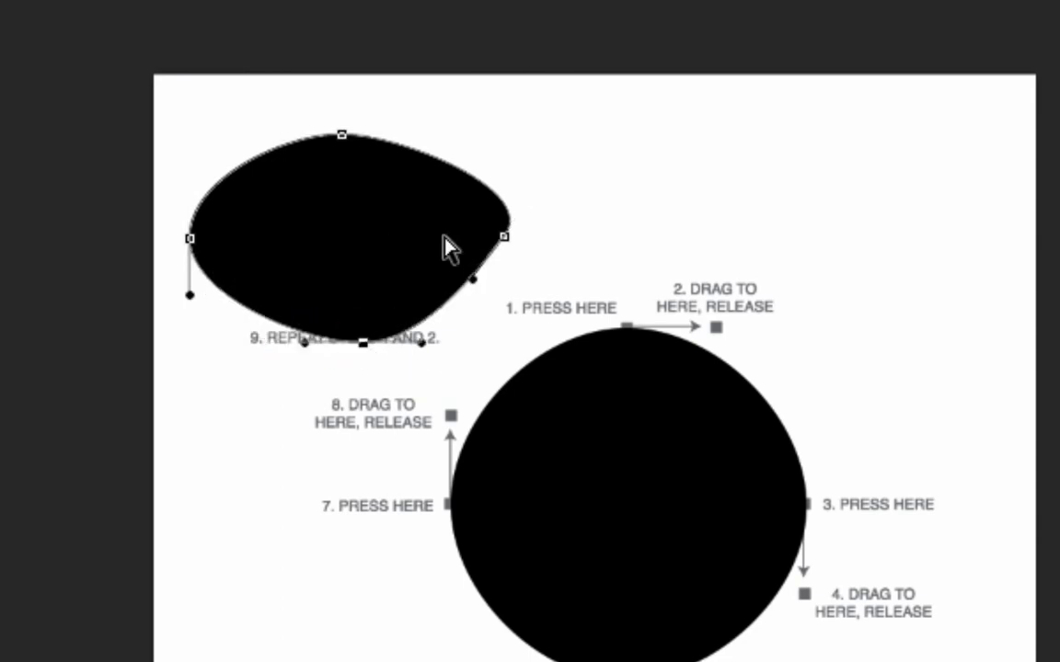
{"action": "left_click_drag", "start_coordinate": [504, 237], "coordinate": [489, 287]}
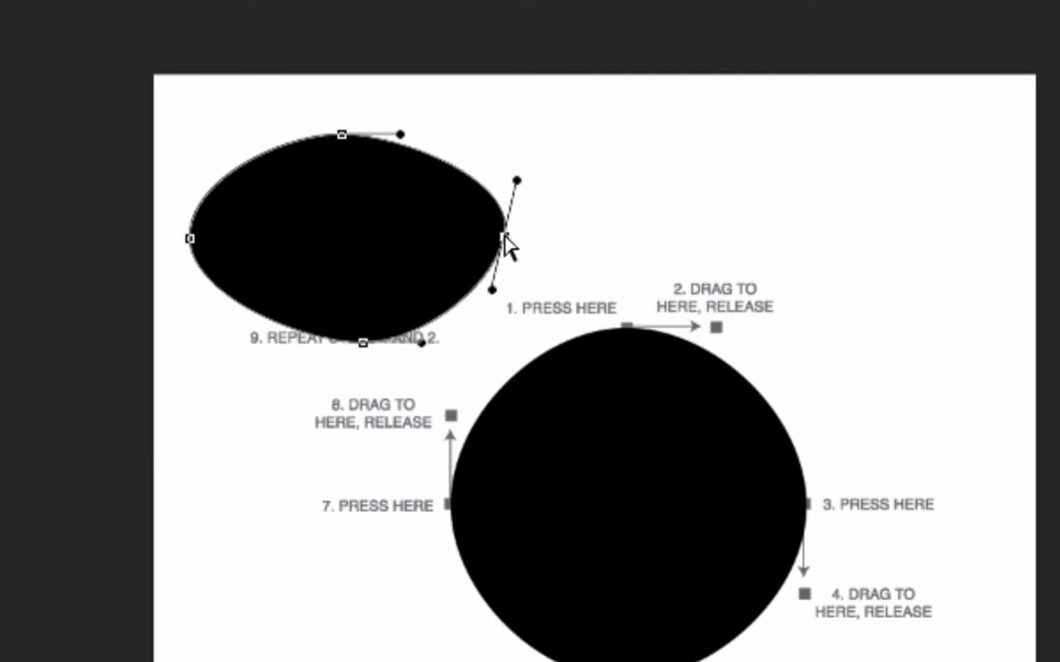
{"action": "left_click_drag", "start_coordinate": [190, 239], "coordinate": [219, 239]}
{"action": "left_click", "coordinate": [505, 239]}
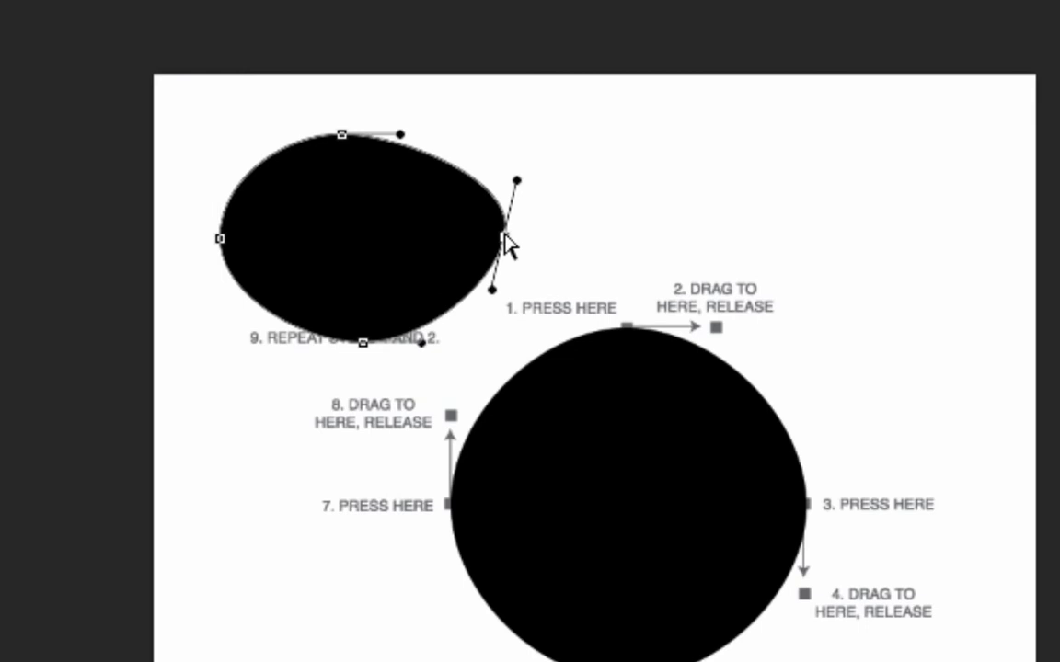
{"action": "left_click_drag", "start_coordinate": [505, 239], "coordinate": [455, 243]}
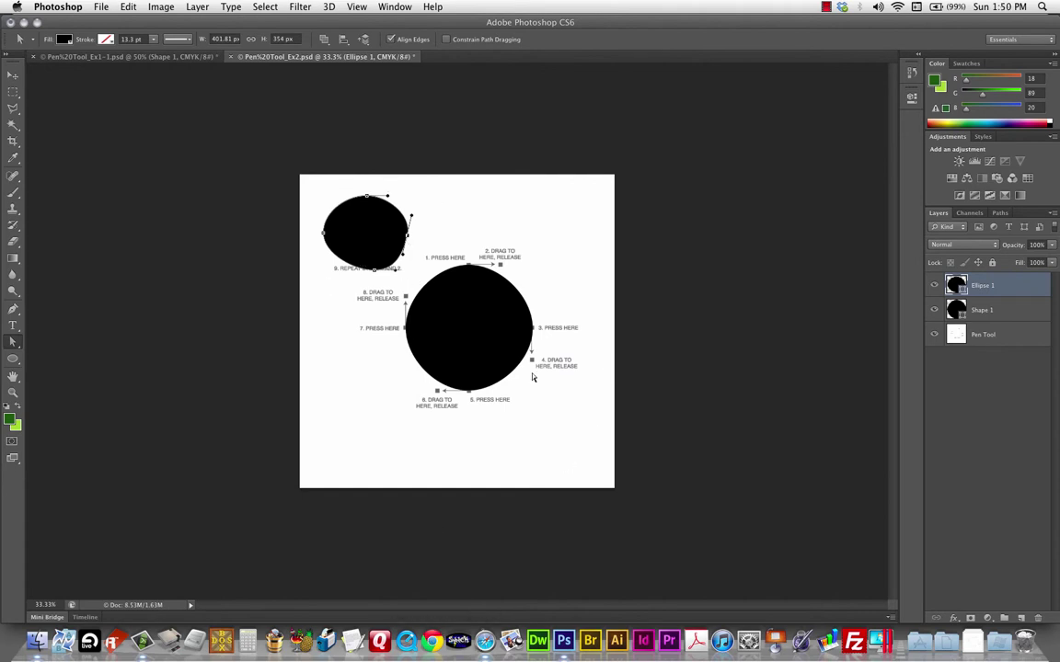
- Download Pen Tool_Ex3 from the Pen Tool list on the D2L Brightspace course page
{"action": "left_click", "coordinate": [485, 641]}
{"action": "scroll", "coordinate": [570, 372], "scroll_direction": "down", "scroll_amount": 3}
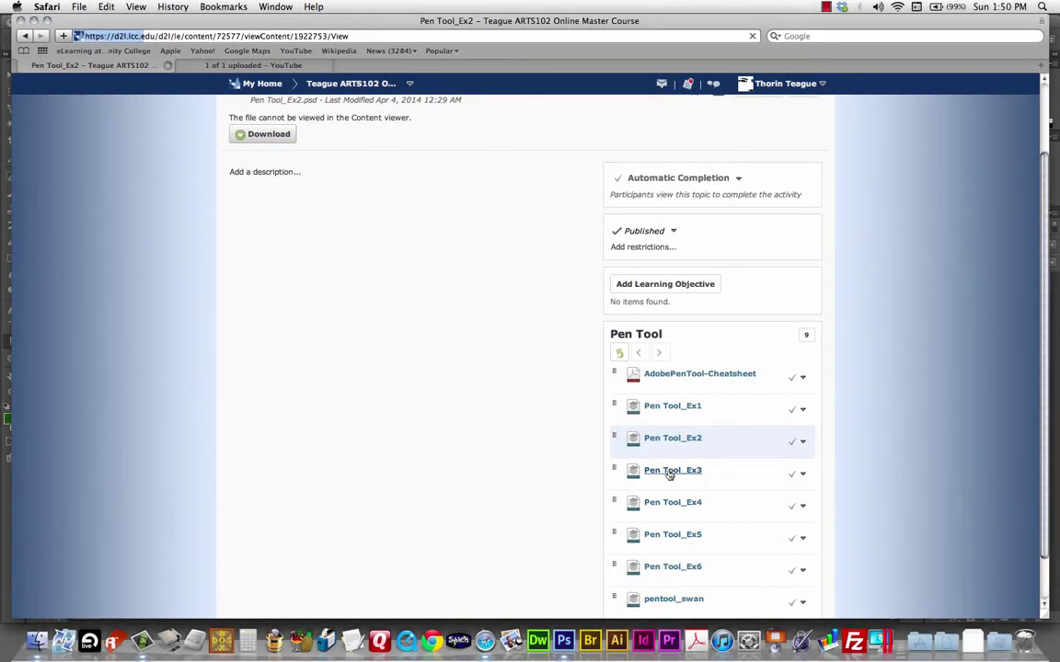
{"action": "left_click", "coordinate": [670, 472]}
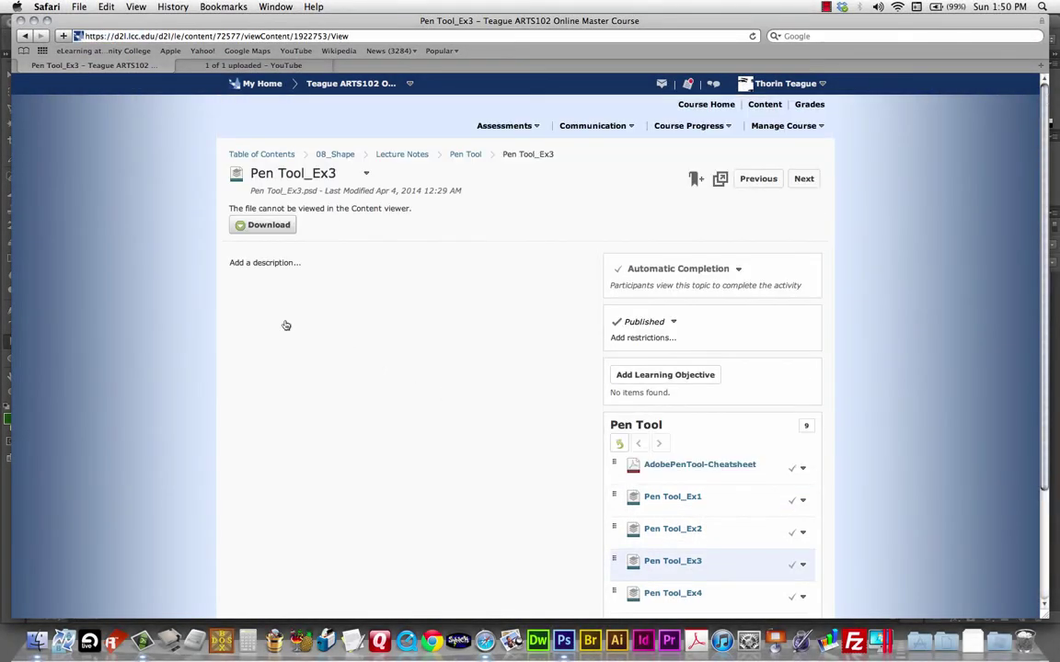
{"action": "left_click", "coordinate": [264, 224]}
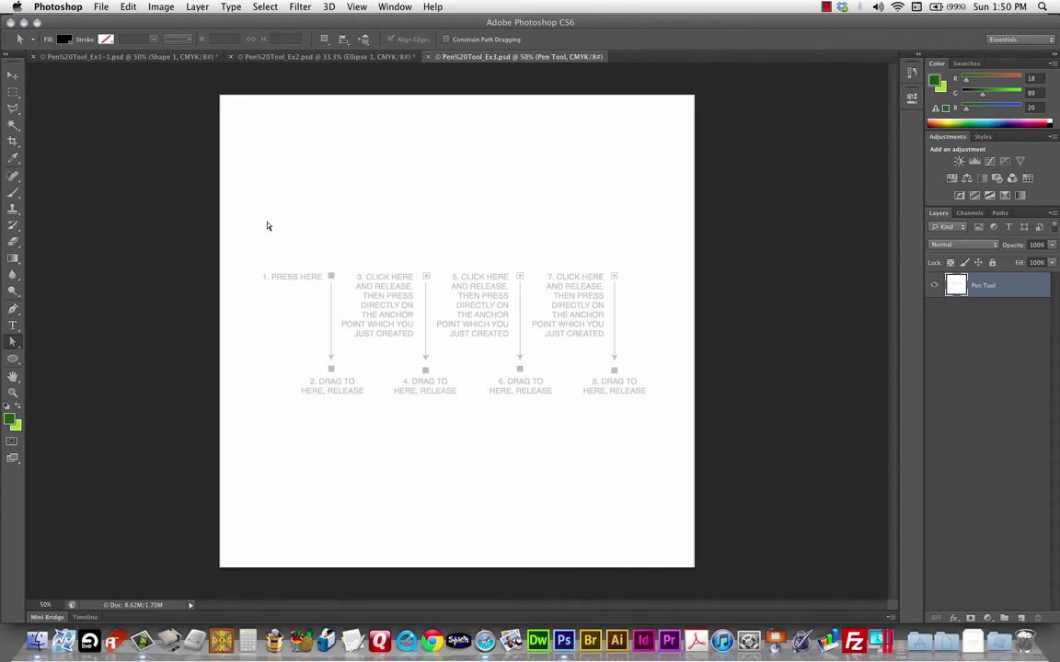
- Darken the Ex3 template with Brightness/Contrast set to -150 brightness
{"action": "left_click", "coordinate": [161, 7]}
{"action": "mouse_move", "coordinate": [189, 46]}
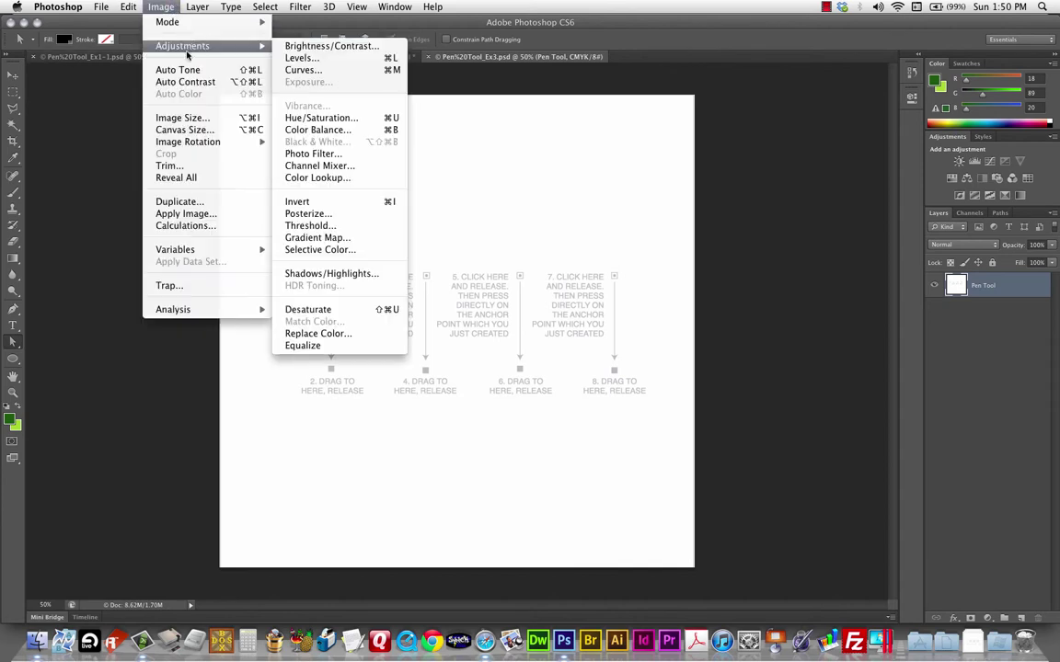
{"action": "left_click", "coordinate": [337, 48]}
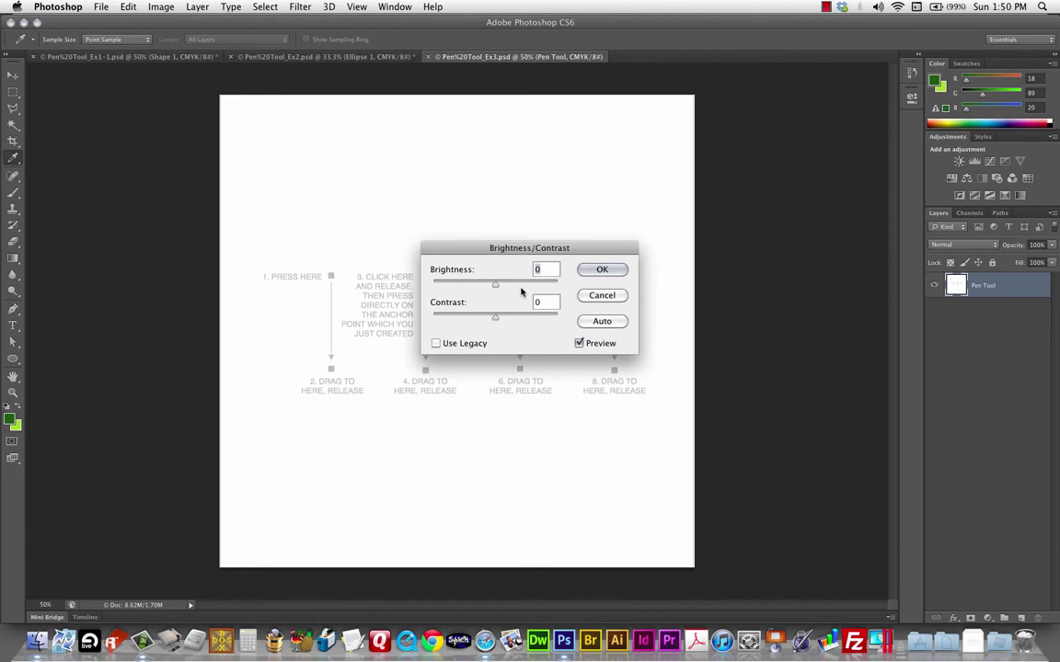
{"action": "left_click_drag", "start_coordinate": [495, 285], "coordinate": [434, 283]}
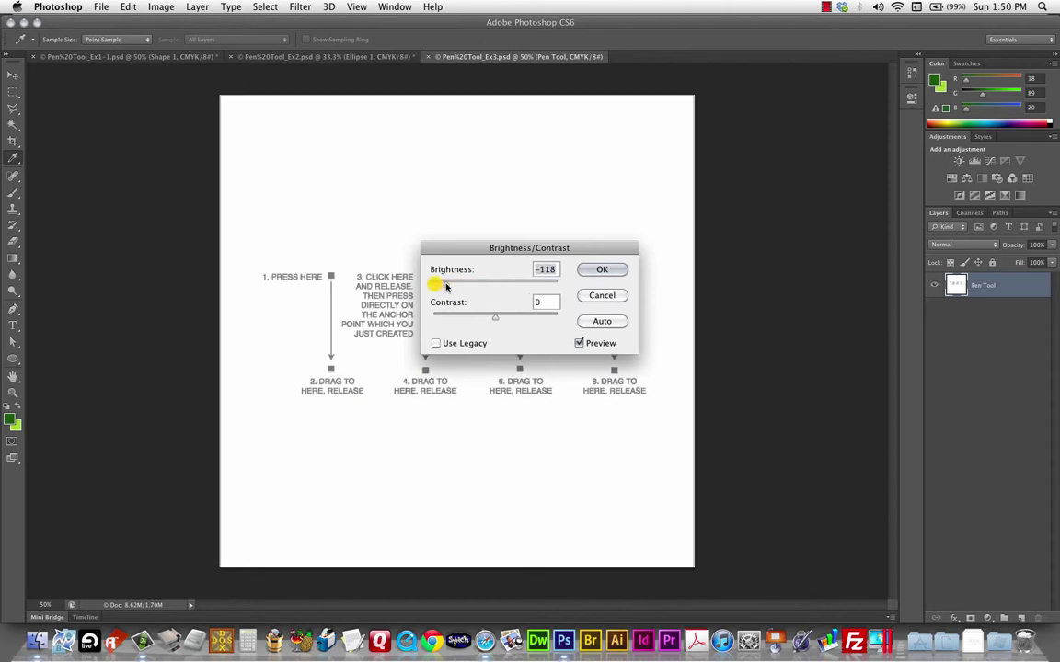
{"action": "left_click", "coordinate": [590, 271]}
- Begin the Pen shape with a curved anchor dragged from point 1 (PRESS HERE)
{"action": "key", "text": "a"}
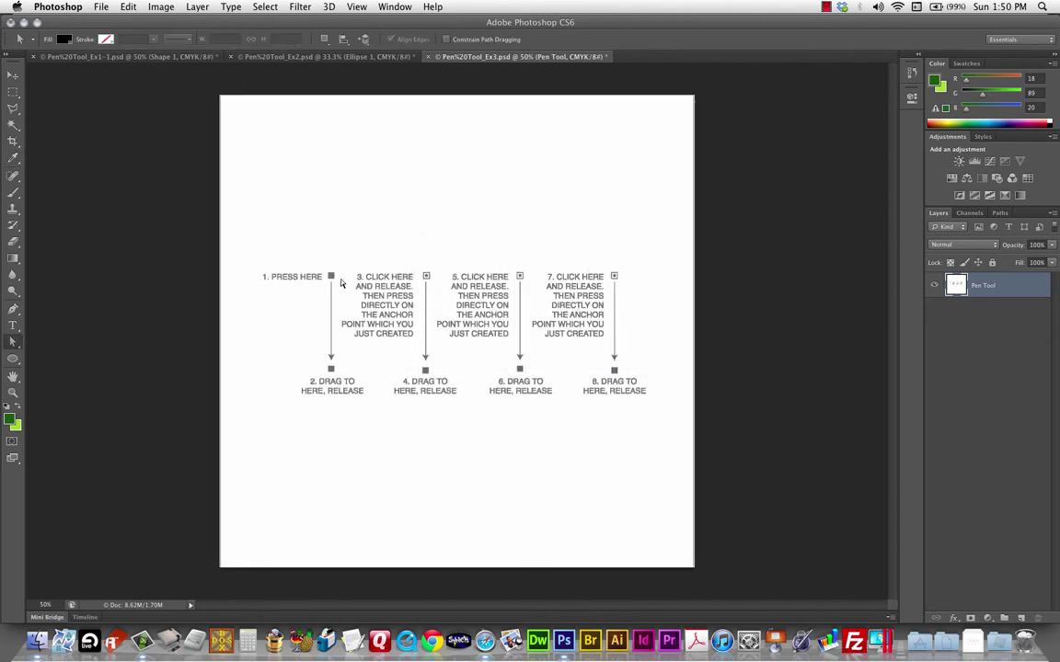
{"action": "left_click", "coordinate": [13, 309]}
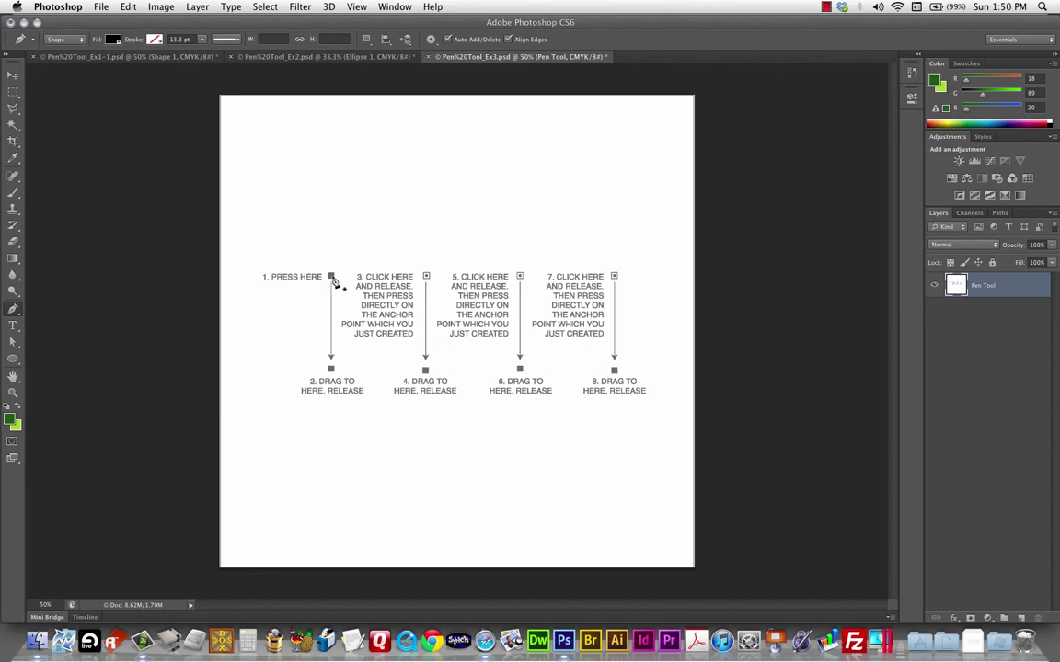
{"action": "left_click_drag", "start_coordinate": [332, 277], "coordinate": [334, 374]}
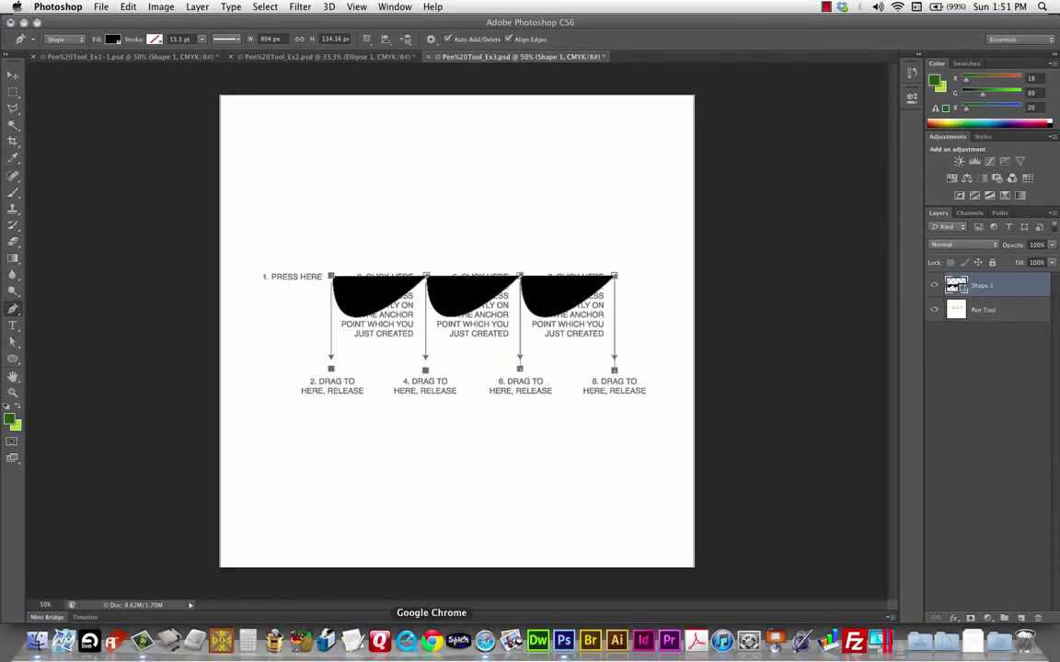
- Download Pen Tool_Ex4 from the Pen Tool list on the D2L Brightspace course page
{"action": "left_click", "coordinate": [485, 641]}
{"action": "scroll", "coordinate": [788, 354], "scroll_direction": "down", "scroll_amount": 3}
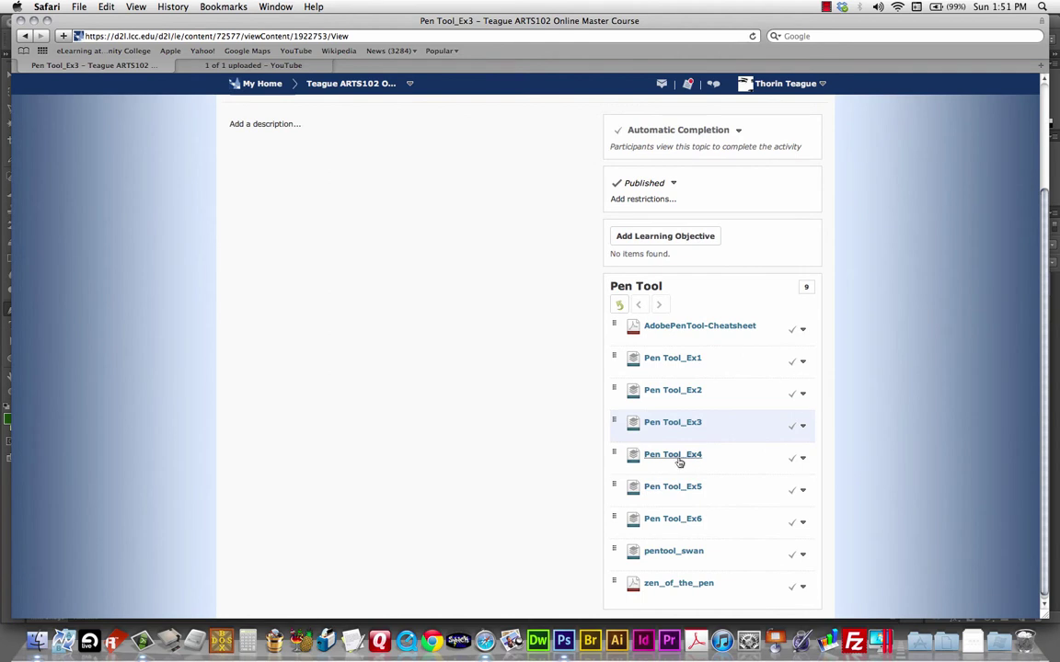
{"action": "left_click", "coordinate": [678, 460]}
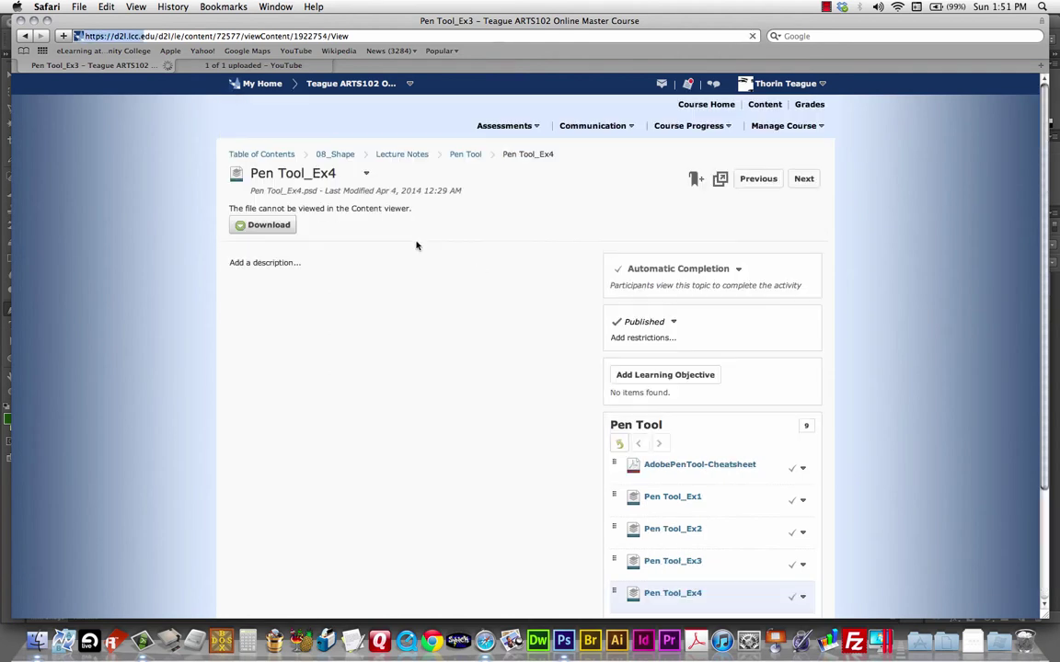
{"action": "left_click", "coordinate": [264, 228]}
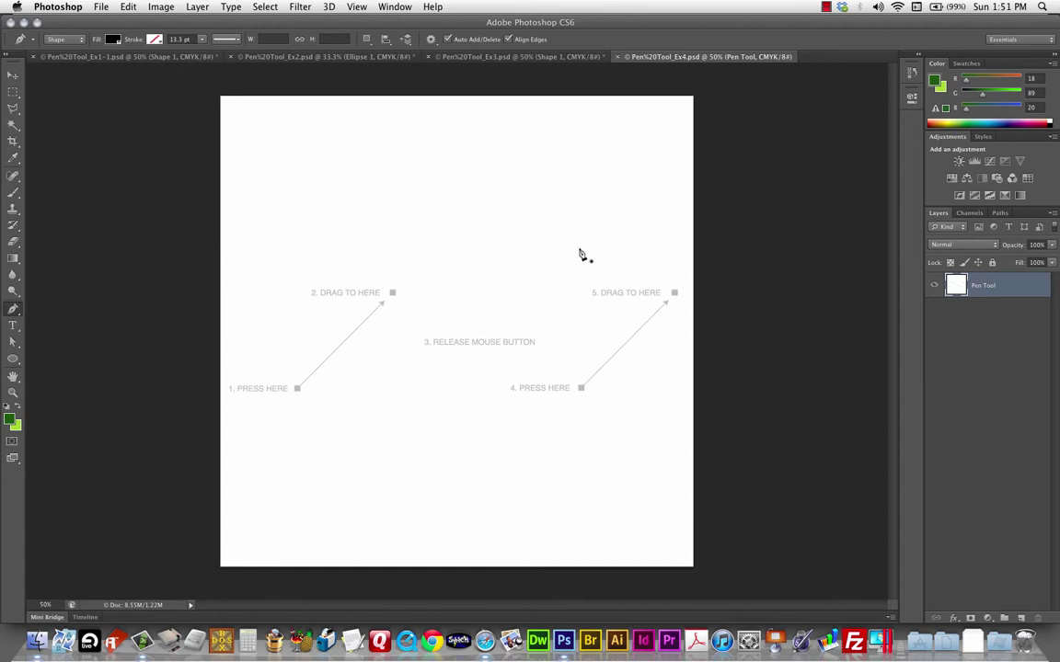
- Darken the Ex4 template to -150 brightness, then drag curved Pen anchors at points 1 and 4
{"action": "left_click", "coordinate": [161, 7]}
{"action": "mouse_move", "coordinate": [193, 40]}
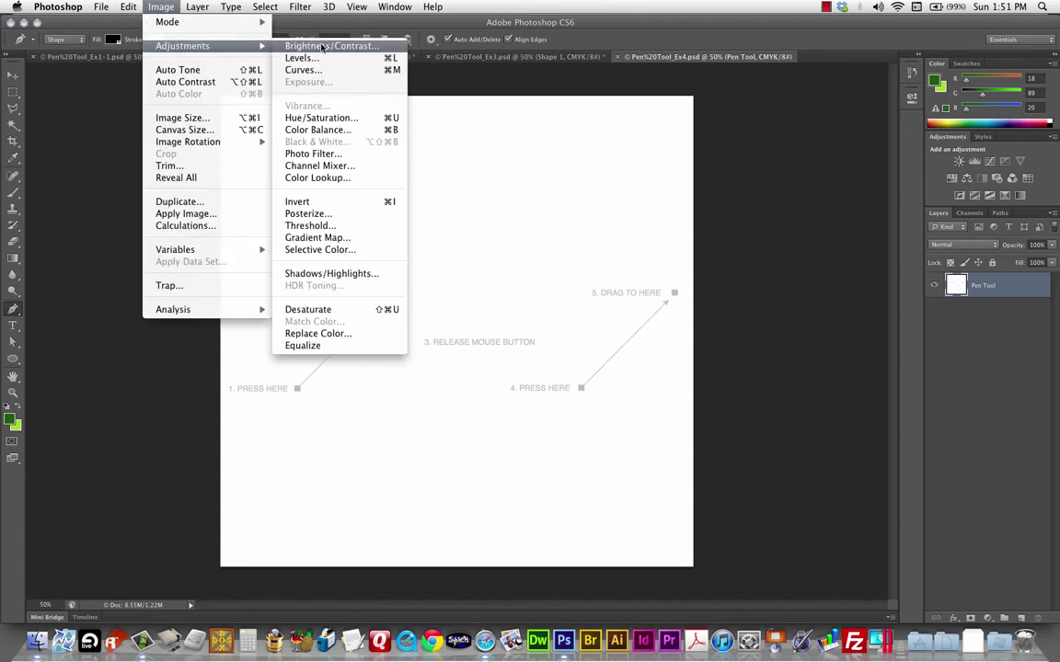
{"action": "left_click", "coordinate": [285, 41]}
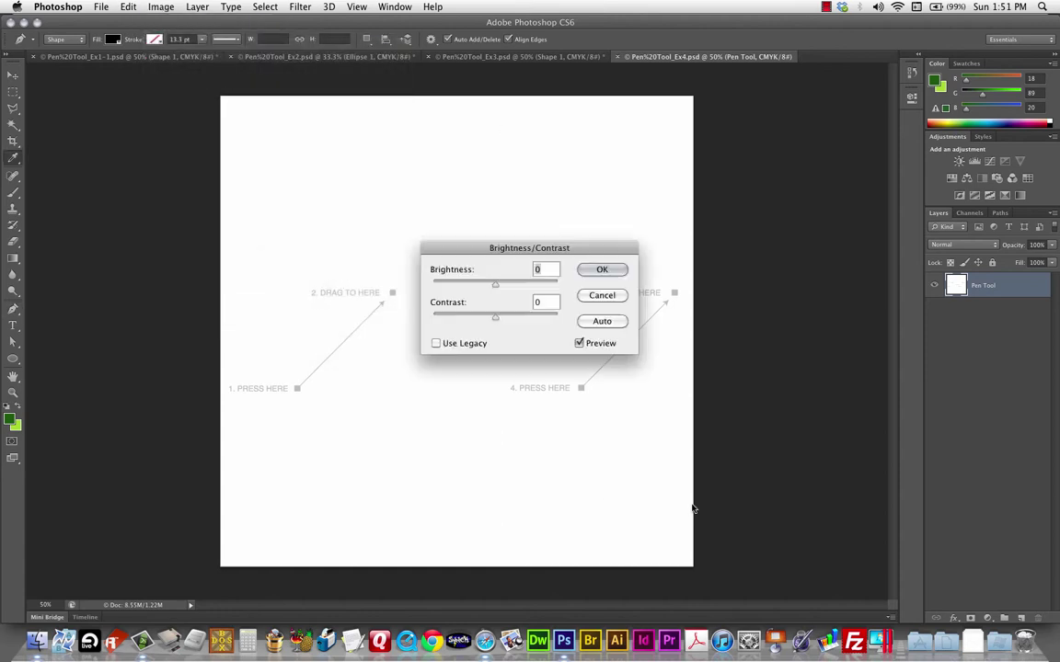
{"action": "left_click", "coordinate": [440, 285]}
{"action": "left_click", "coordinate": [589, 269]}
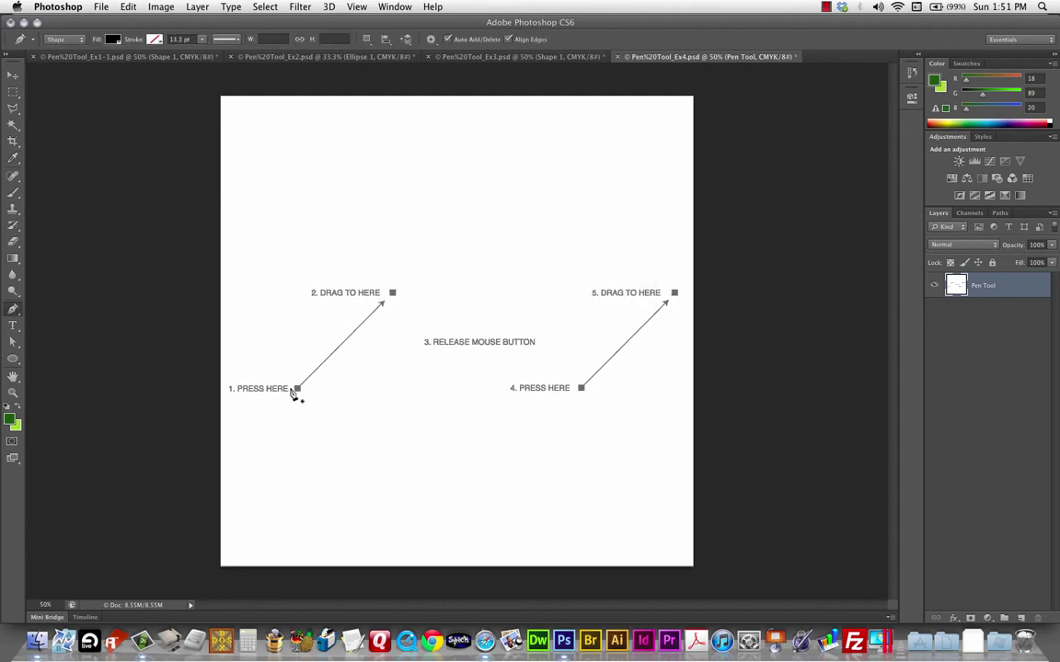
{"action": "left_click_drag", "start_coordinate": [298, 389], "coordinate": [416, 297]}
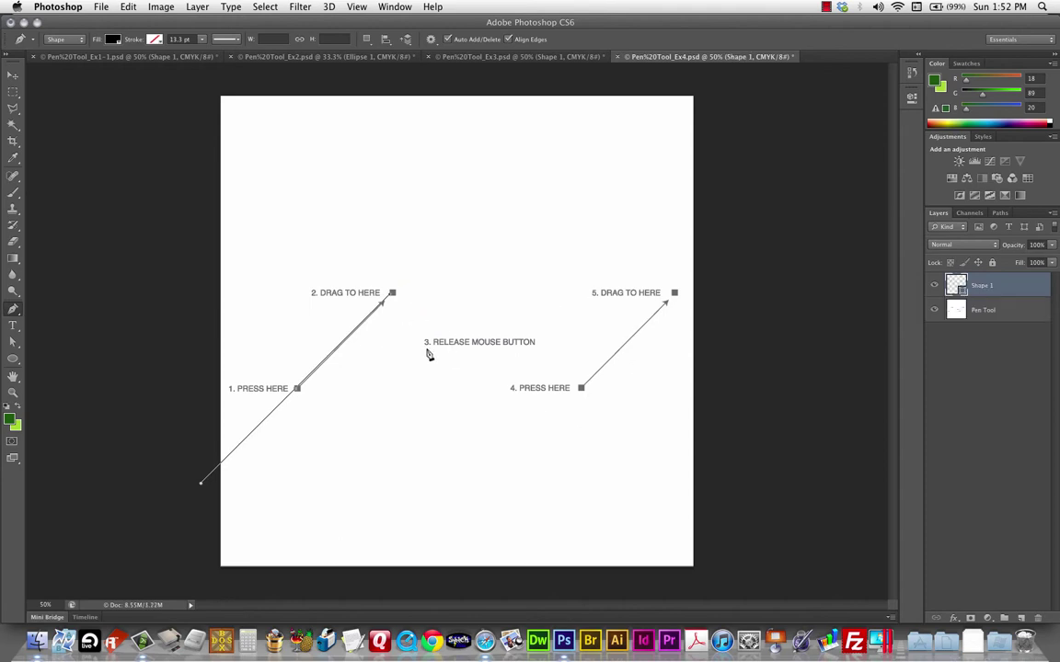
{"action": "left_click_drag", "start_coordinate": [581, 388], "coordinate": [679, 294]}
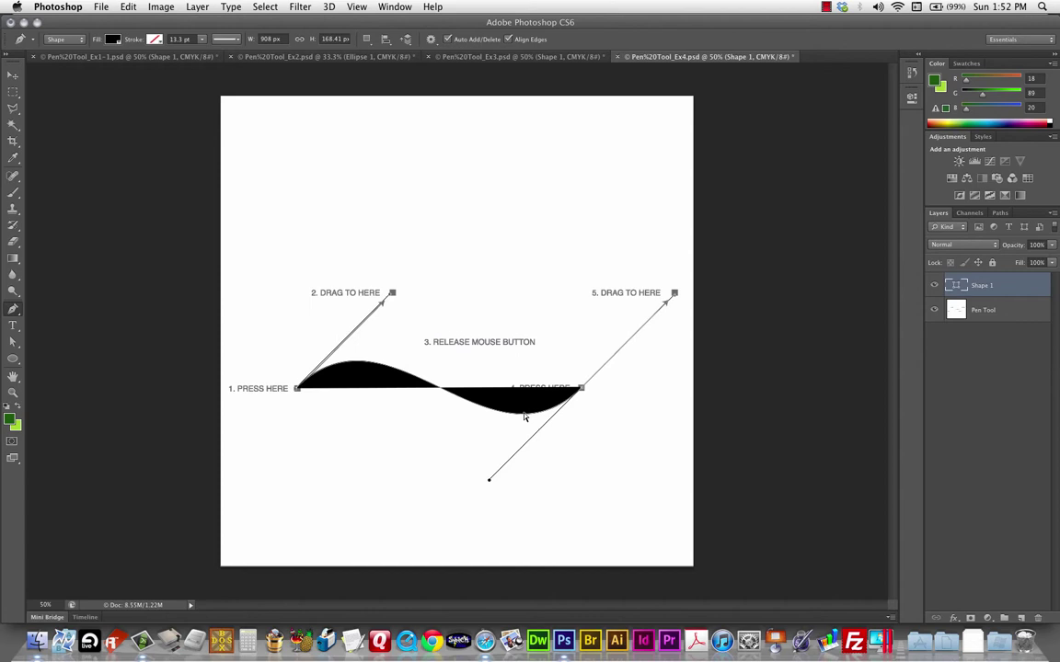
- Download Pen Tool_Ex5 from the Pen Tool list on the D2L Brightspace course page
{"action": "key", "text": "super+Tab"}
{"action": "scroll", "coordinate": [589, 346], "scroll_direction": "down", "scroll_amount": 3}
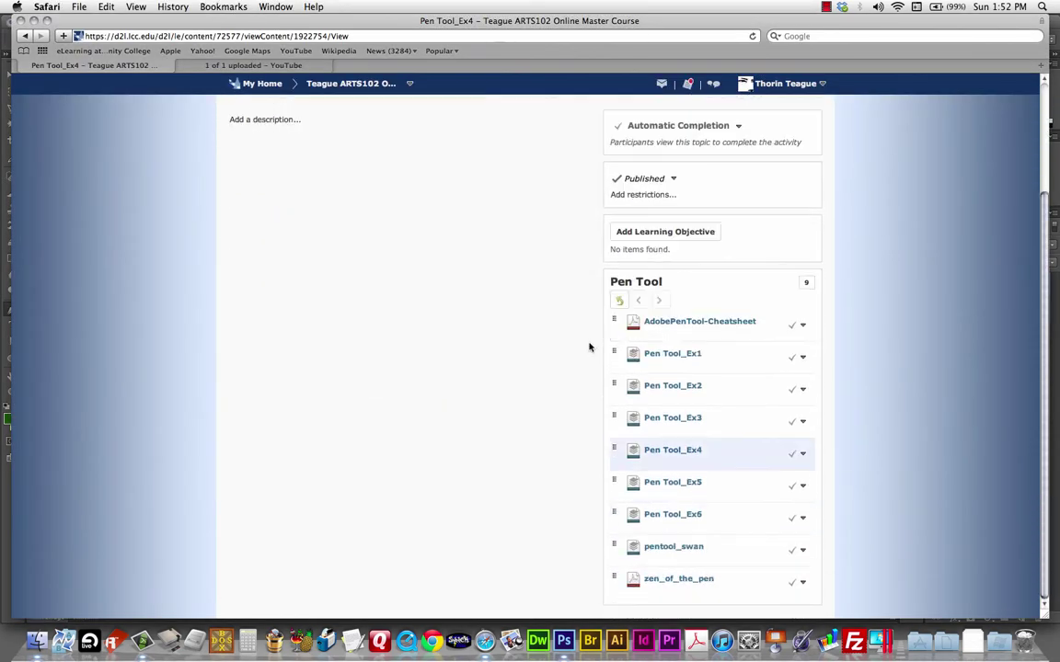
{"action": "left_click", "coordinate": [675, 484]}
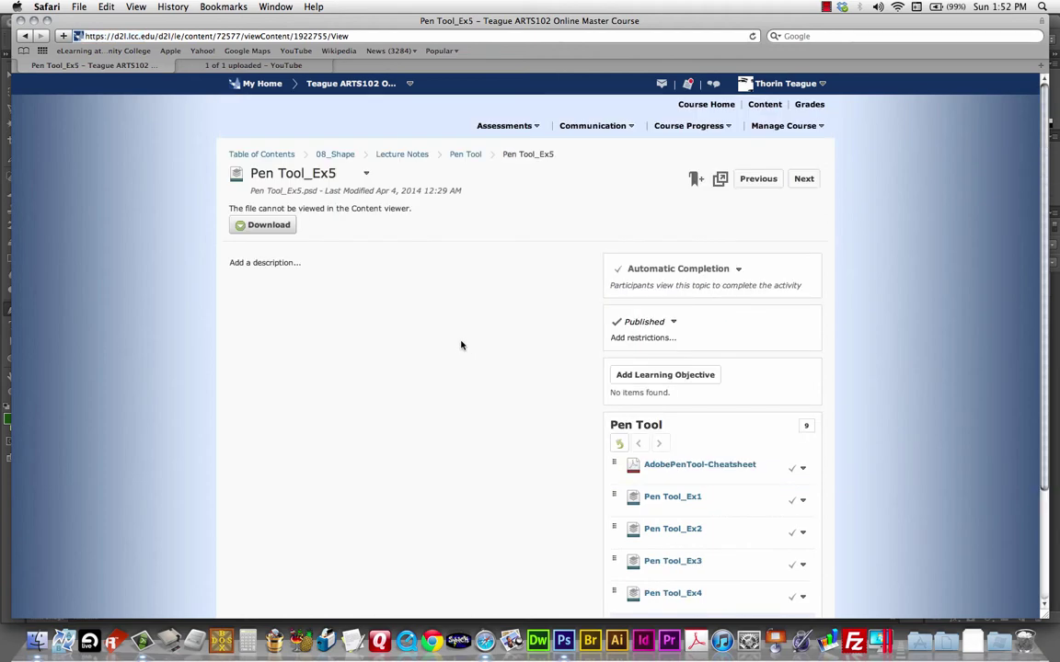
{"action": "left_click", "coordinate": [263, 230]}
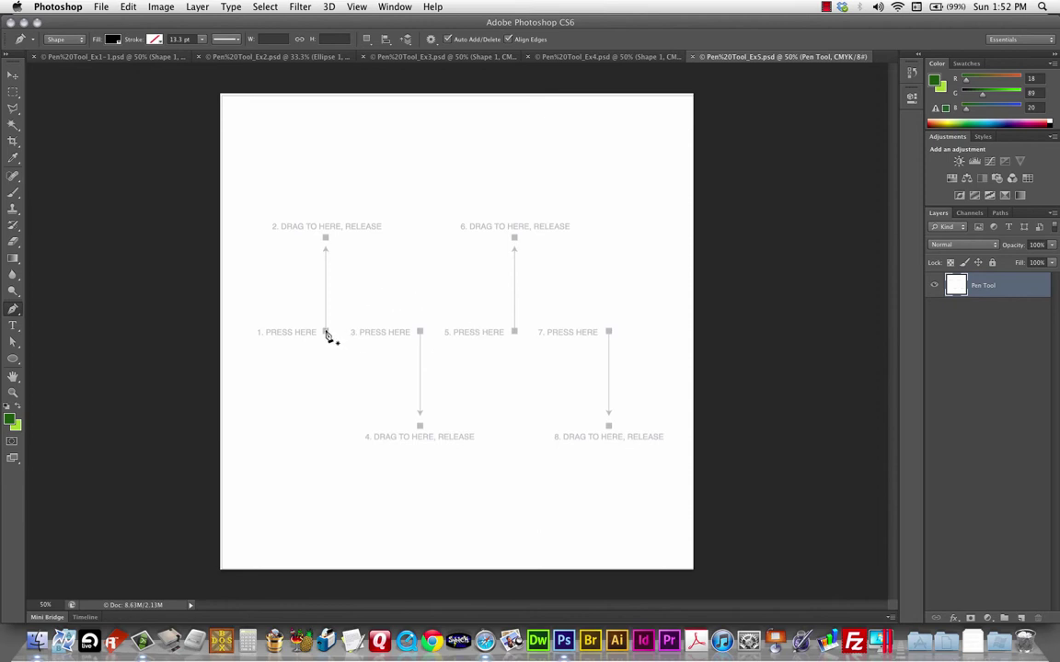
- Trace the Ex5 wave with smooth anchors at points 1, 3, 5 and 7, handles alternating up and down
{"action": "left_click_drag", "start_coordinate": [326, 333], "coordinate": [327, 238]}
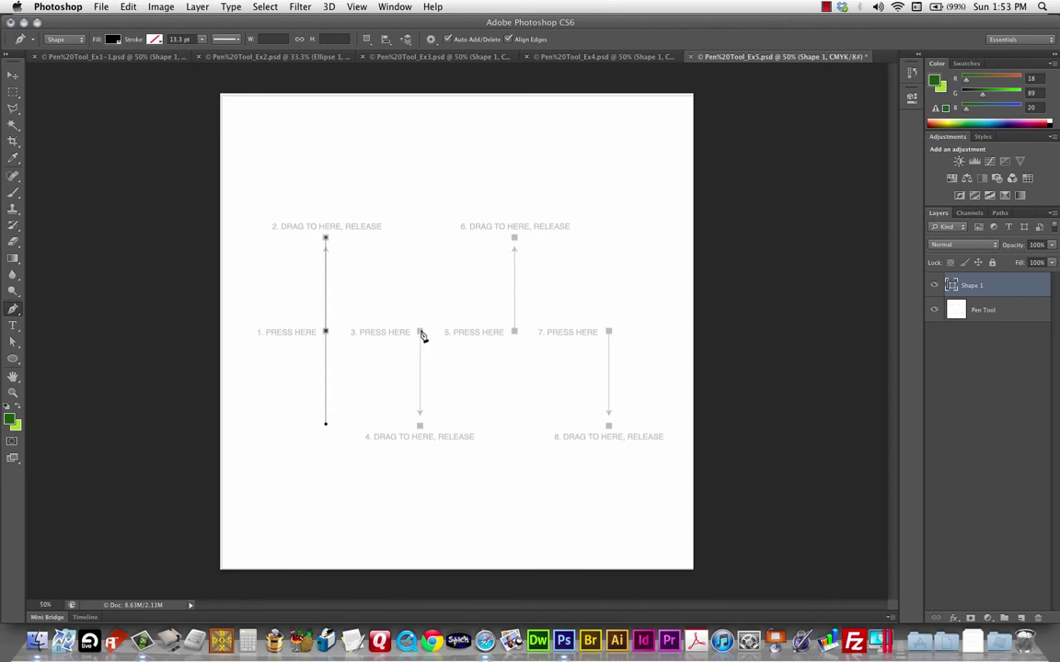
{"action": "left_click_drag", "start_coordinate": [419, 332], "coordinate": [421, 430]}
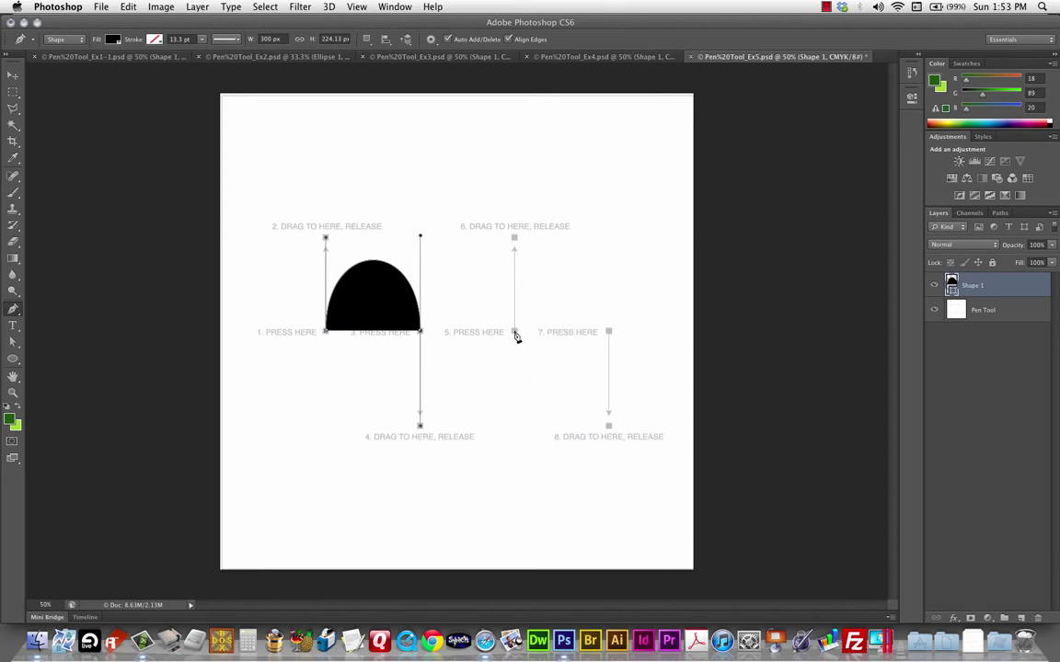
{"action": "left_click_drag", "start_coordinate": [514, 332], "coordinate": [513, 237]}
{"action": "left_click_drag", "start_coordinate": [609, 332], "coordinate": [609, 433]}
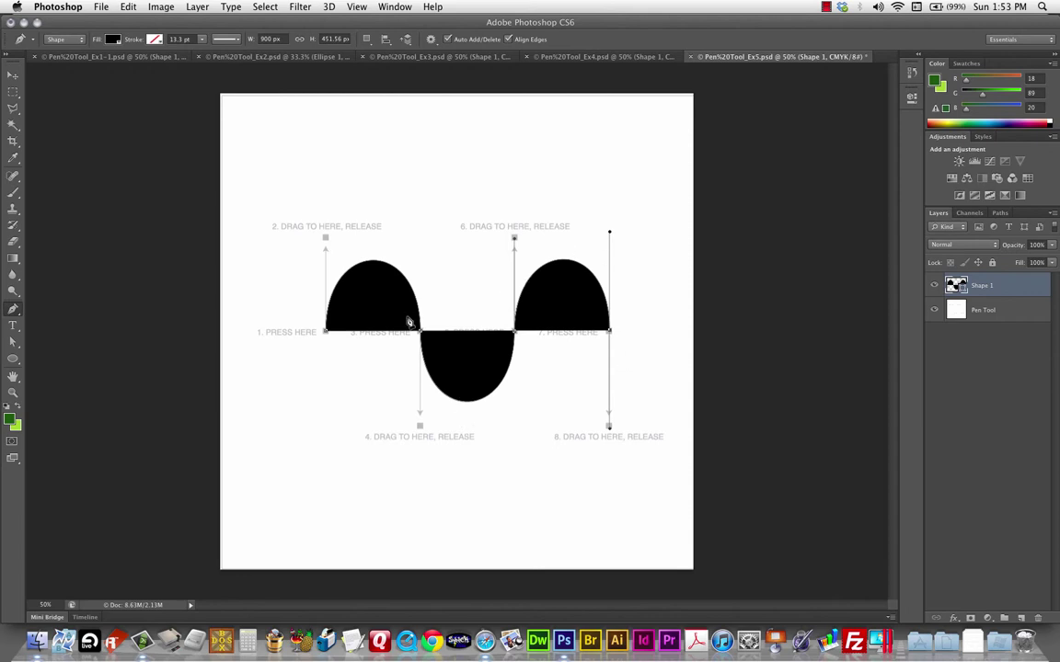
{"action": "key", "text": "super+Tab"}
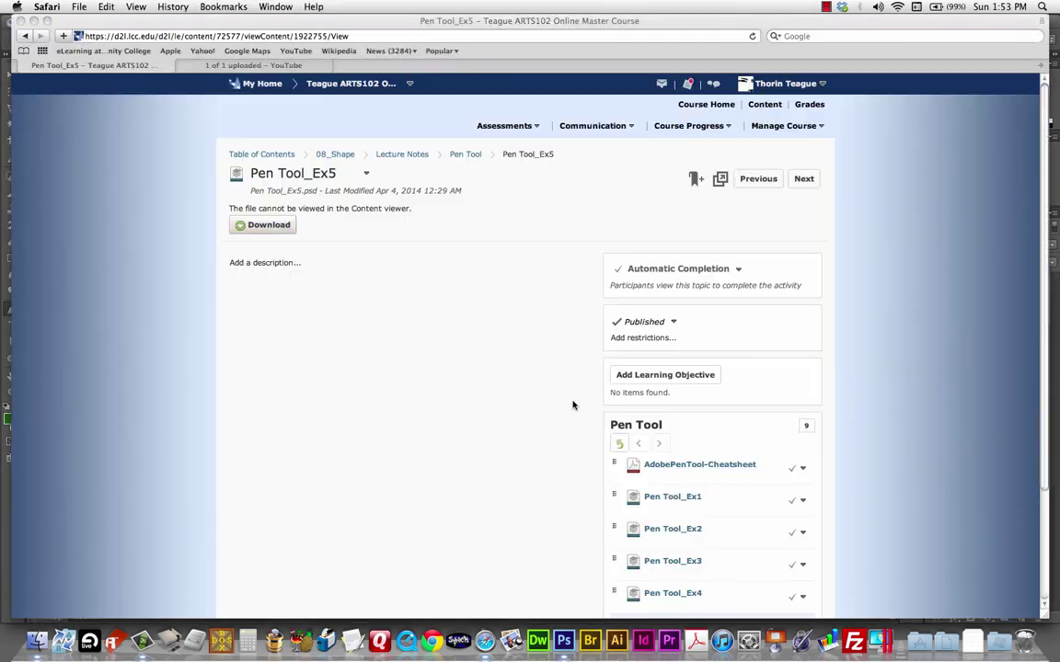
- Download the Pen Tool_Ex6 exercise file from its course page in Safari
{"action": "scroll", "coordinate": [520, 359], "scroll_direction": "down", "scroll_amount": 3}
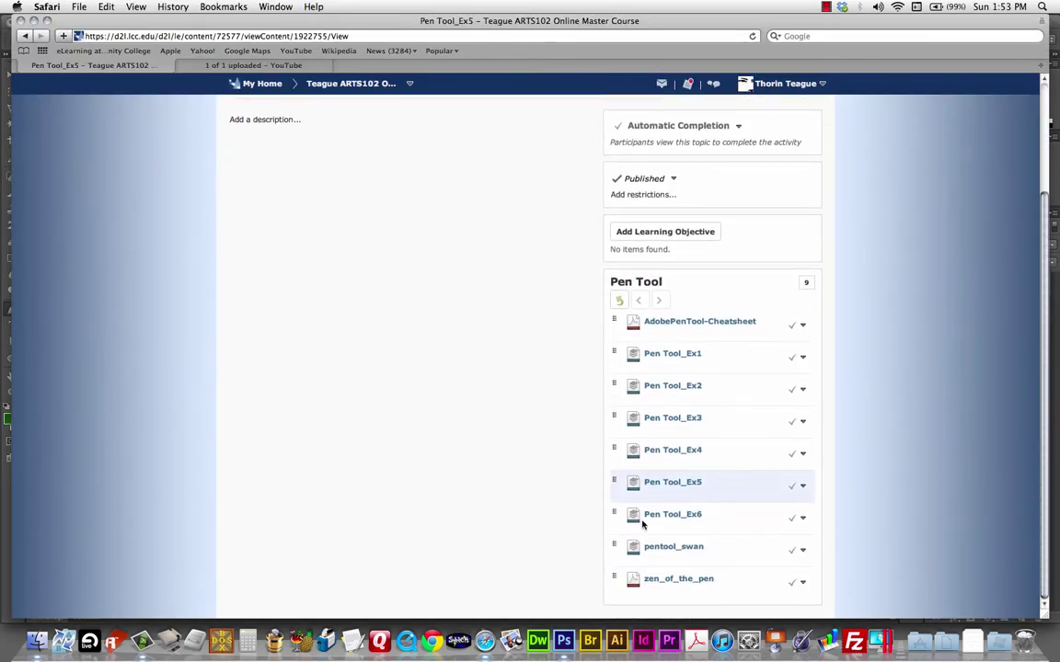
{"action": "left_click", "coordinate": [678, 516]}
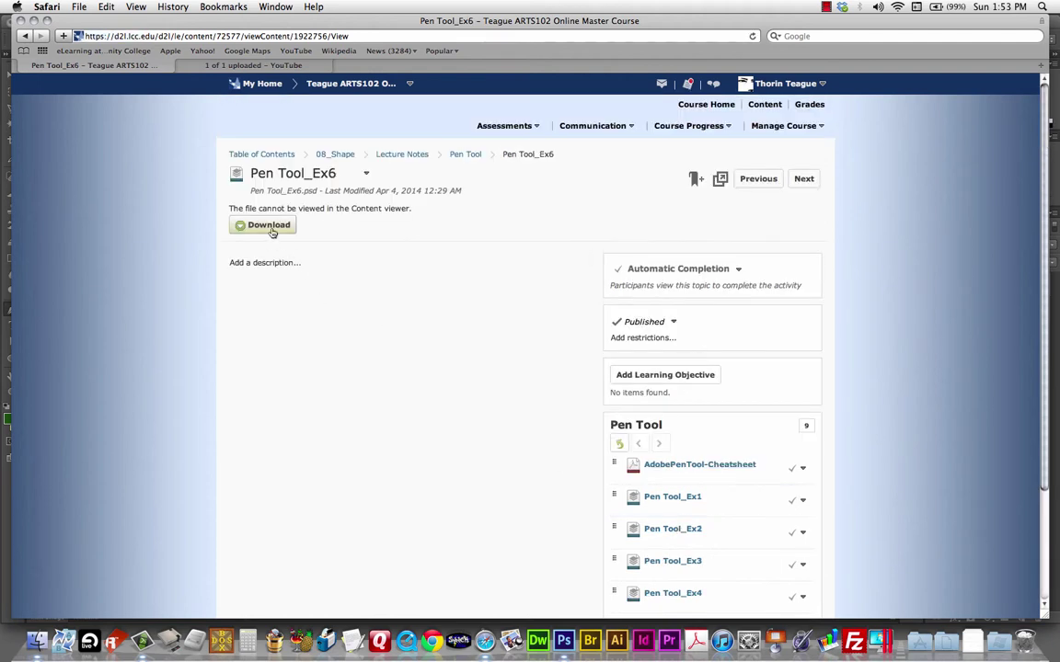
{"action": "left_click", "coordinate": [272, 229]}
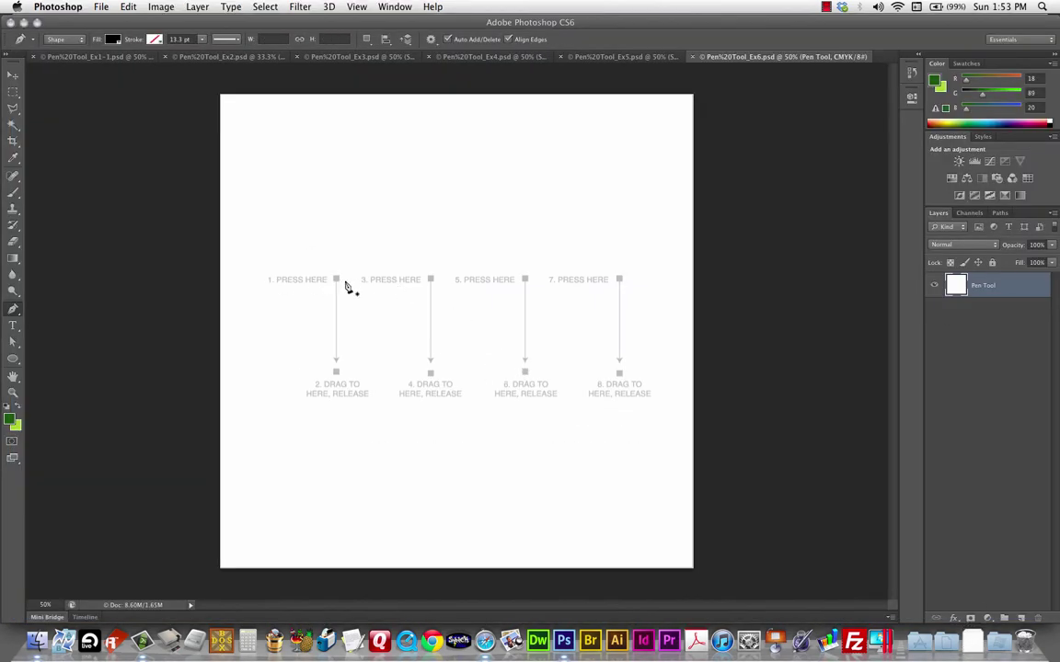
- Trace the Ex6 wave with downward-dragged smooth anchors at points 1, 3, 5 and 7
{"action": "left_click_drag", "start_coordinate": [337, 280], "coordinate": [339, 368]}
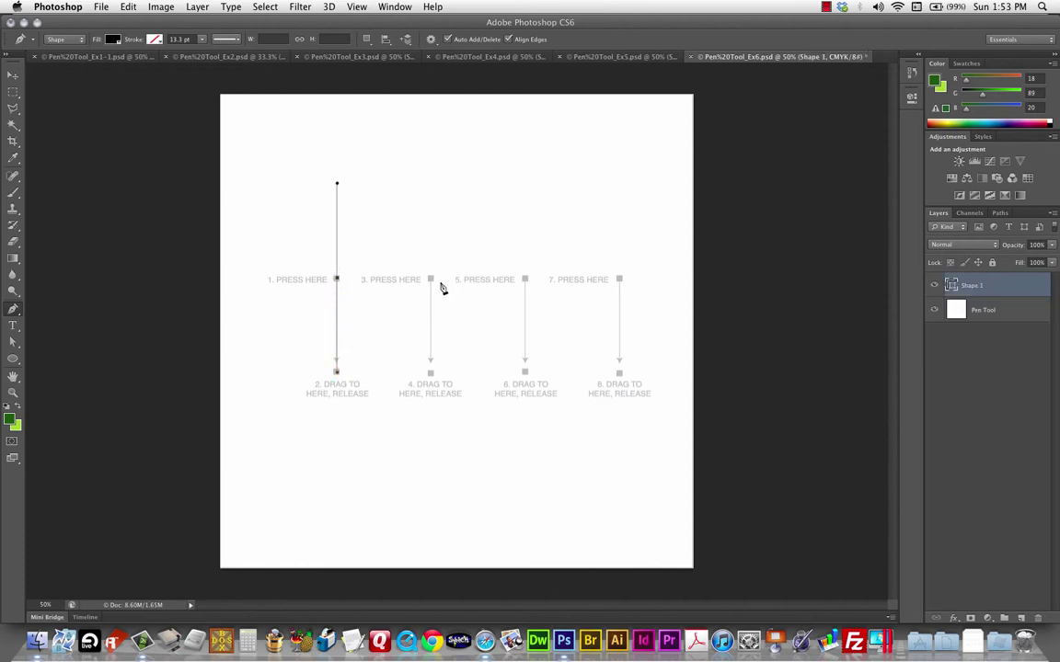
{"action": "left_click_drag", "start_coordinate": [431, 280], "coordinate": [432, 372]}
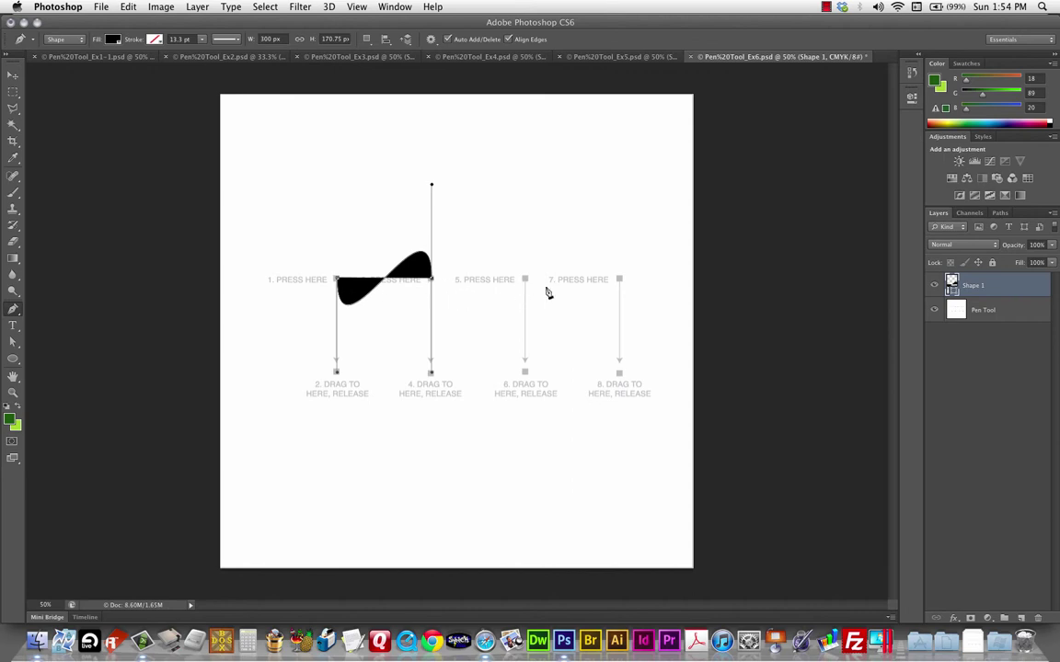
{"action": "left_click_drag", "start_coordinate": [524, 279], "coordinate": [524, 370]}
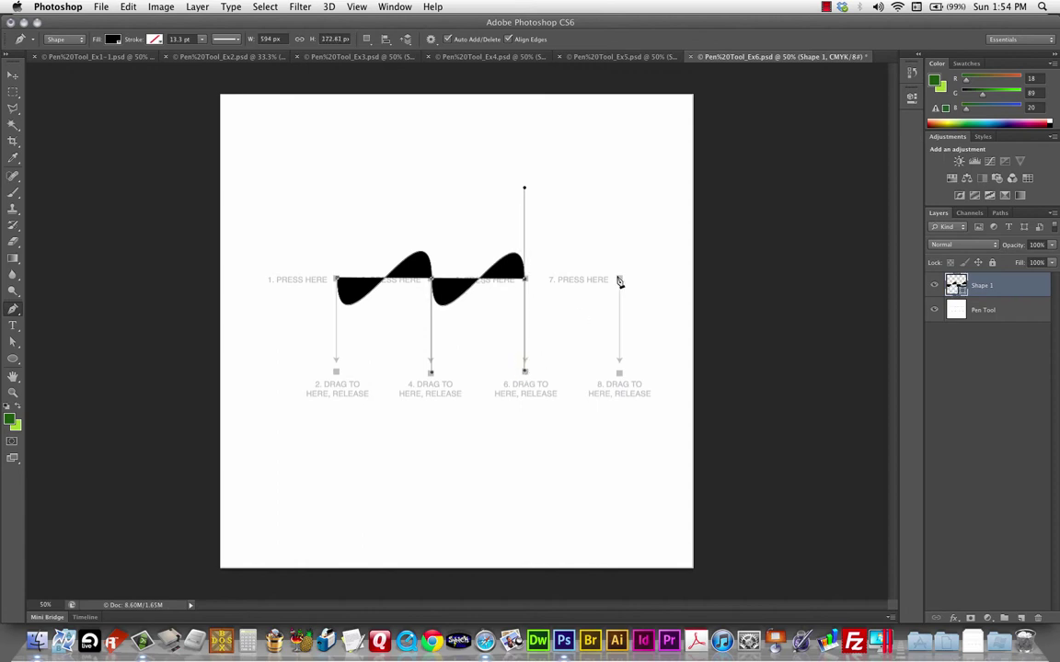
{"action": "left_click_drag", "start_coordinate": [619, 279], "coordinate": [619, 372]}
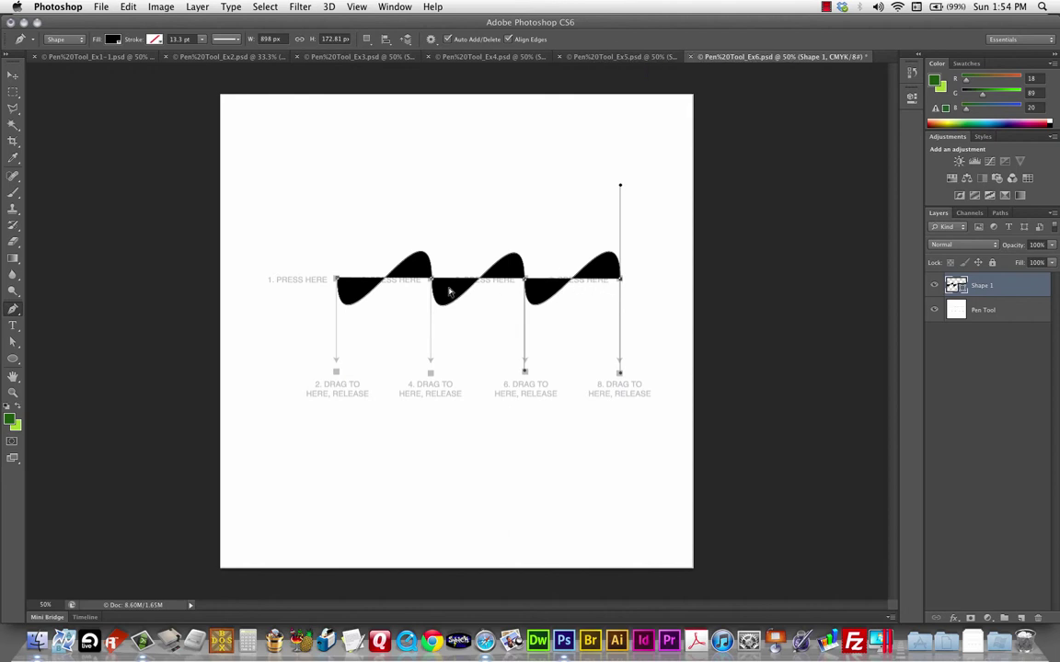
- Download the pentool_swan file from the Pen Tool list in Safari
{"action": "key", "text": "super+Tab"}
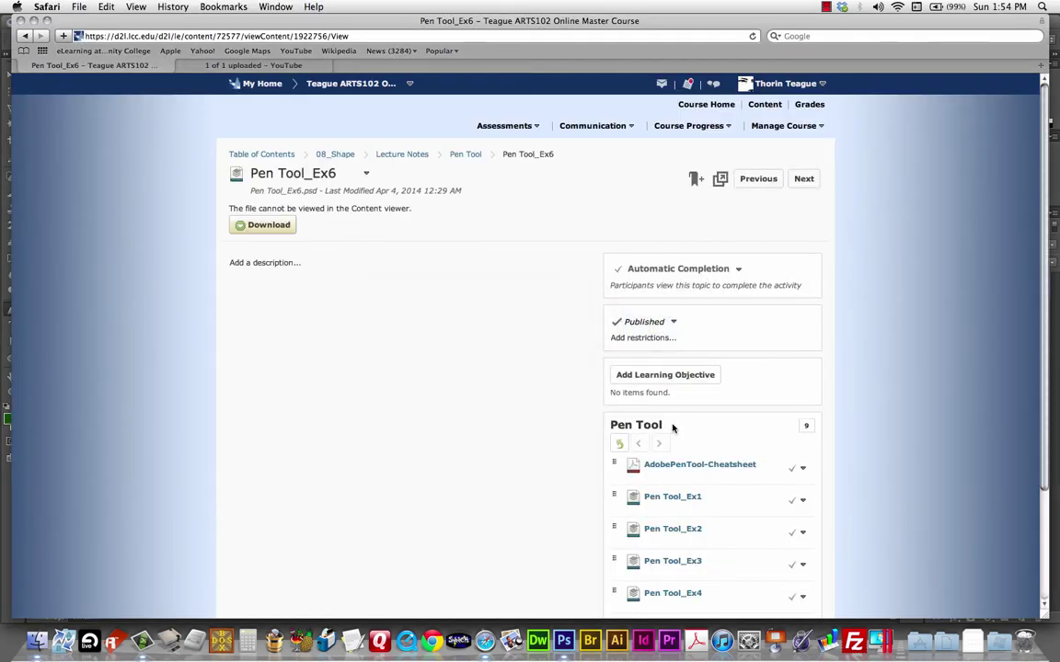
{"action": "scroll", "coordinate": [673, 428], "scroll_direction": "down", "scroll_amount": 4}
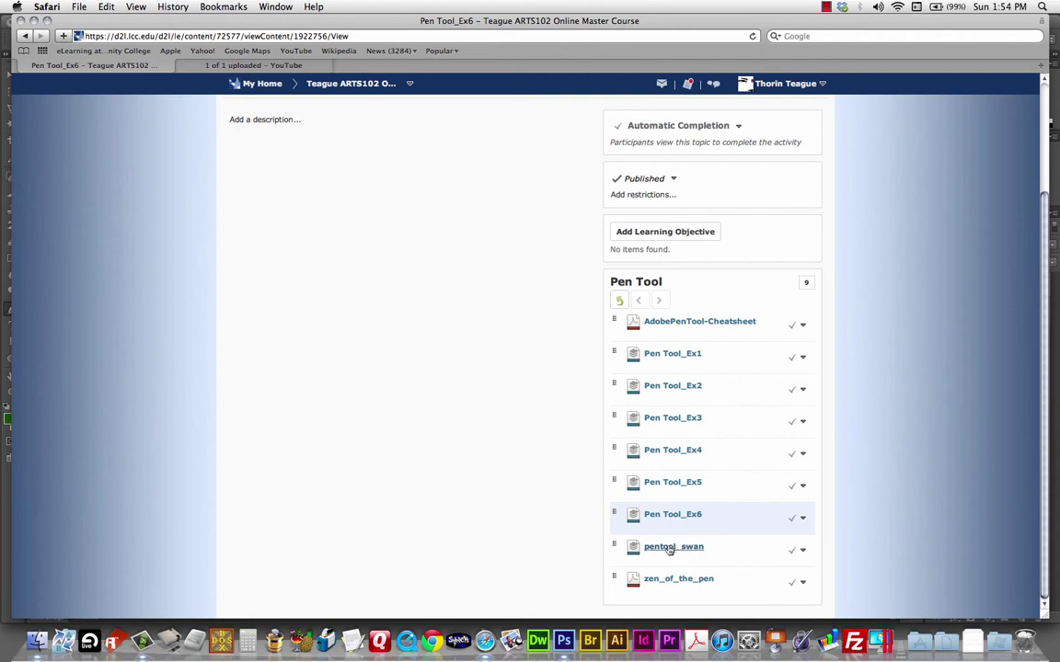
{"action": "left_click", "coordinate": [674, 548]}
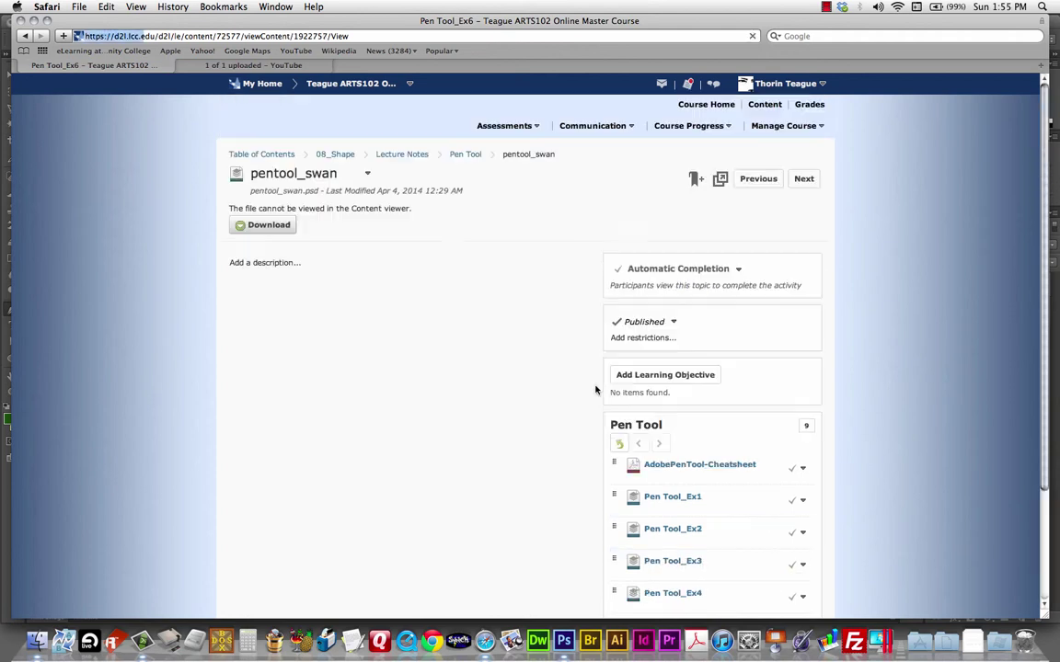
{"action": "left_click", "coordinate": [259, 226]}
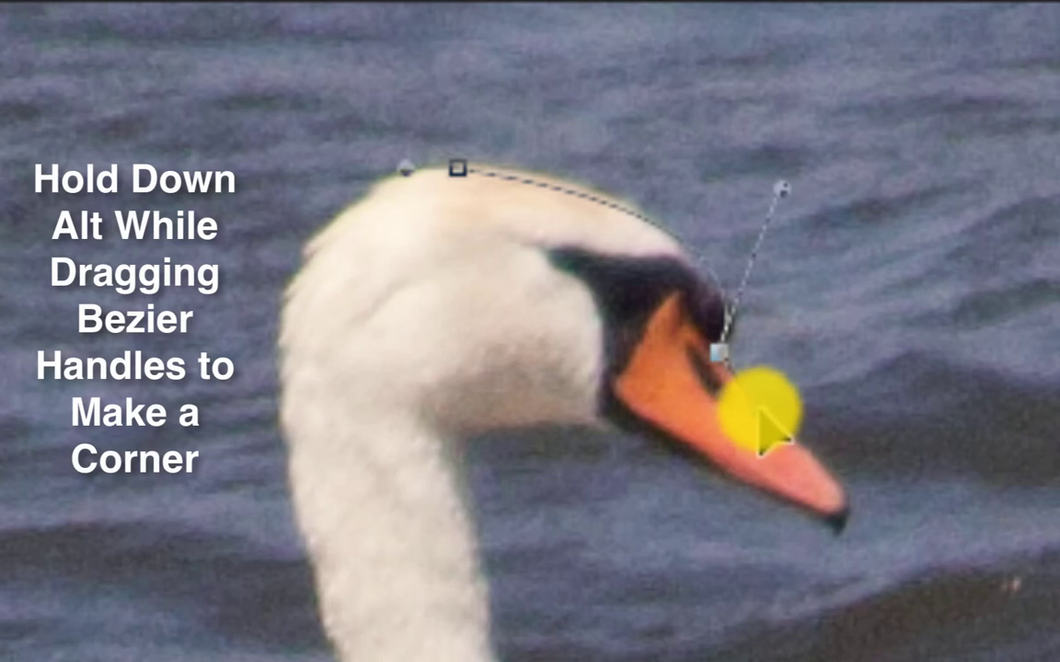
- Make the beak-base anchor a sharp corner and extend the path to the beak tip
{"action": "left_click_drag", "start_coordinate": [760, 410], "coordinate": [760, 412]}
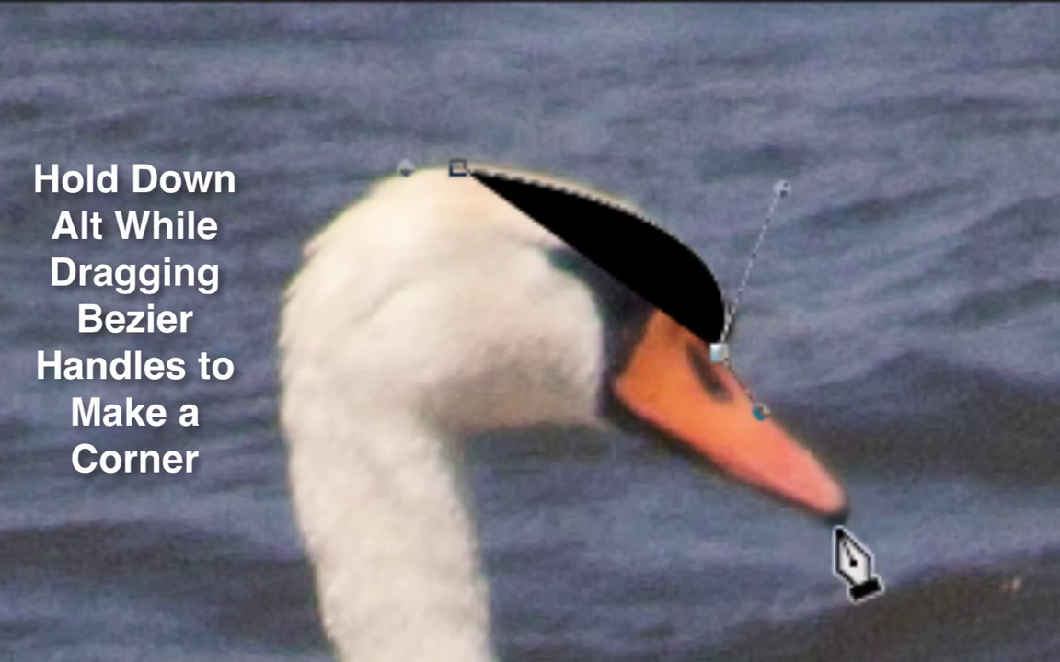
{"action": "left_click", "coordinate": [839, 524]}
{"action": "left_click_drag", "start_coordinate": [838, 526], "coordinate": [798, 547]}
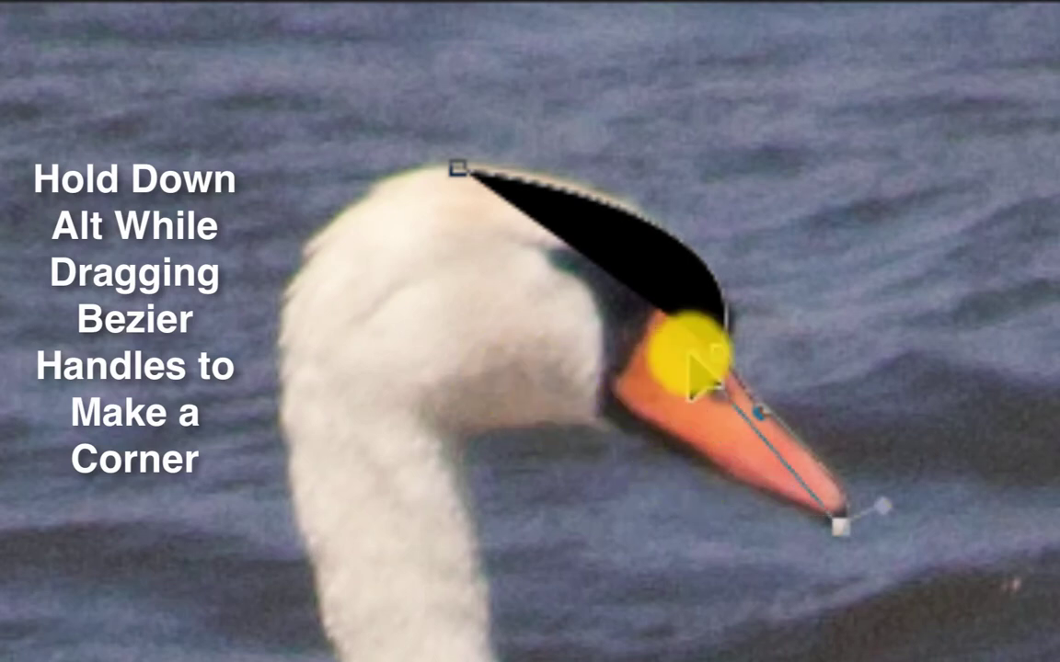
{"action": "left_click", "coordinate": [719, 351]}
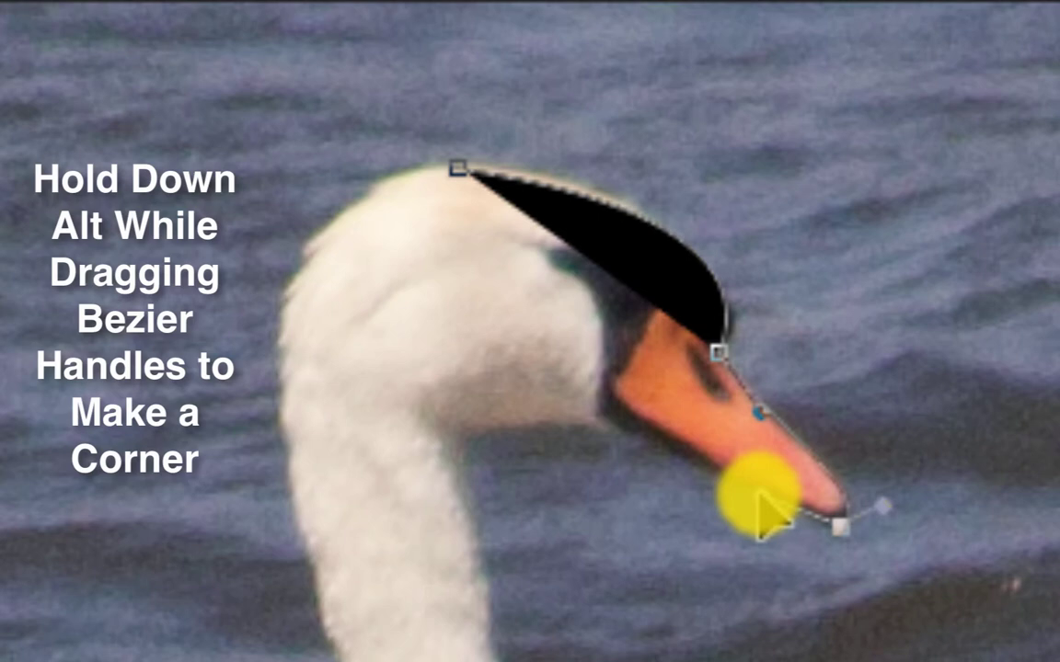
{"action": "left_click_drag", "start_coordinate": [762, 502], "coordinate": [760, 498]}
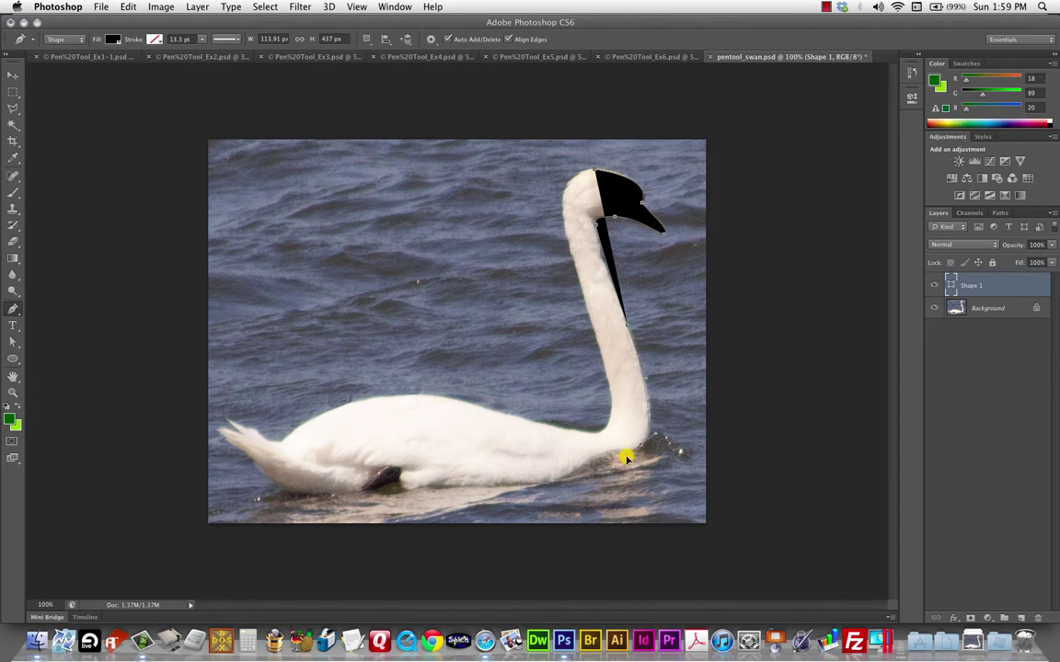
- Add anchors at the neck base and curve the outline along the belly waterline toward the tail
{"action": "left_click", "coordinate": [622, 460]}
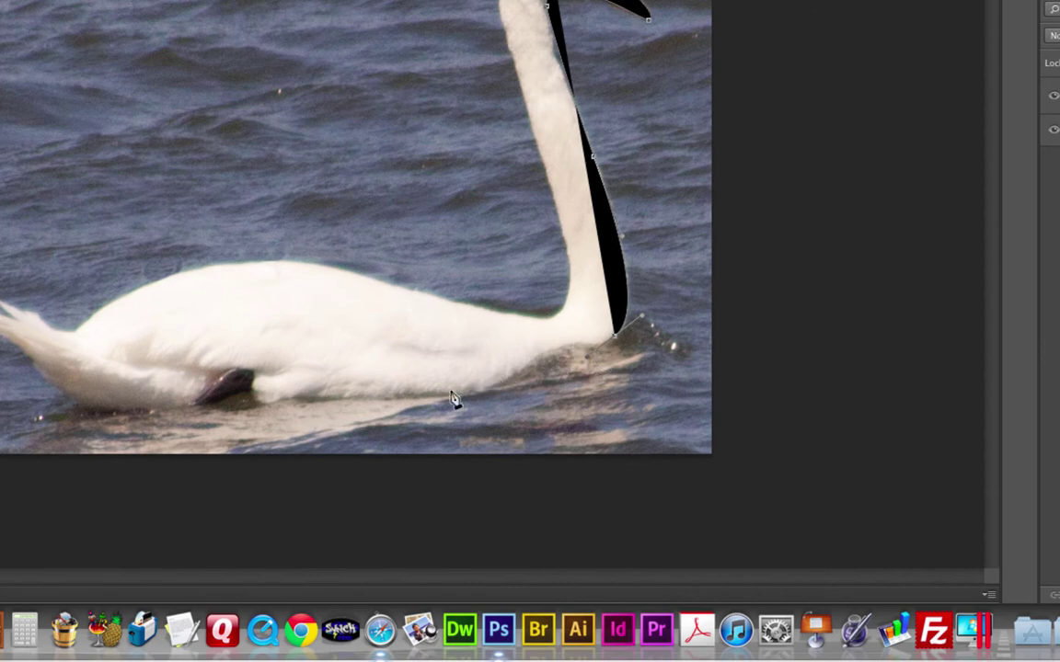
{"action": "left_click_drag", "start_coordinate": [451, 392], "coordinate": [348, 402]}
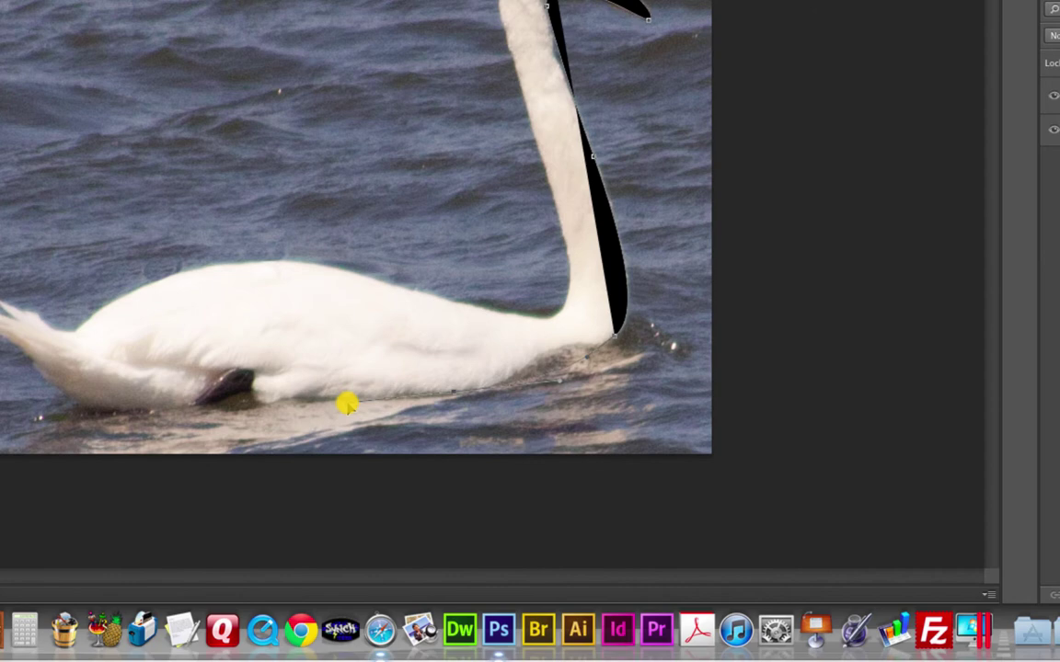
{"action": "left_click_drag", "start_coordinate": [347, 402], "coordinate": [347, 402]}
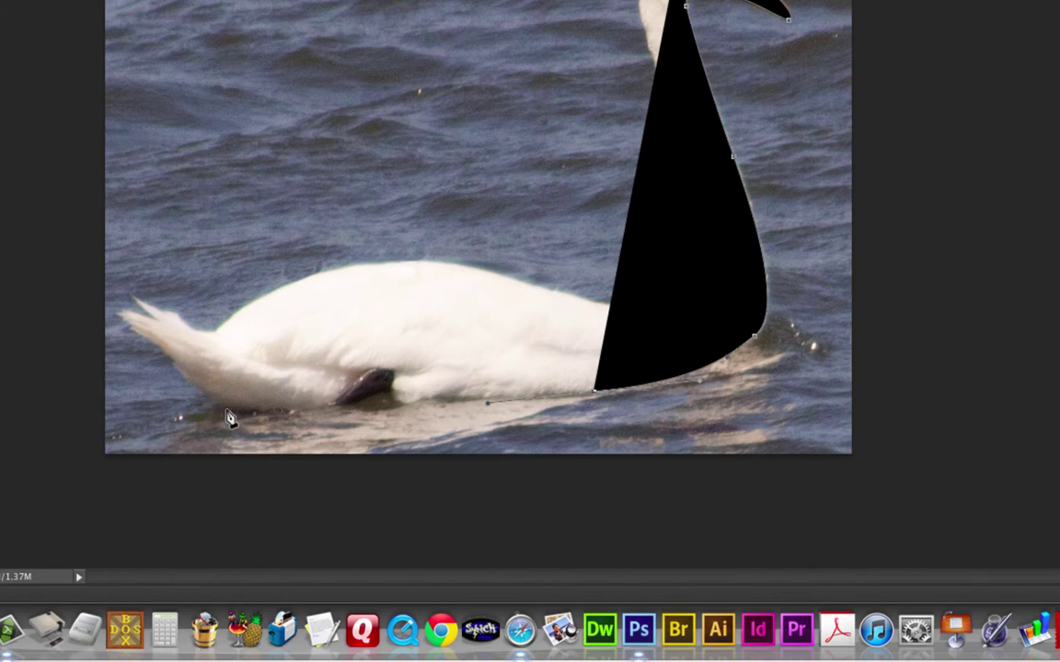
{"action": "left_click_drag", "start_coordinate": [232, 409], "coordinate": [201, 402]}
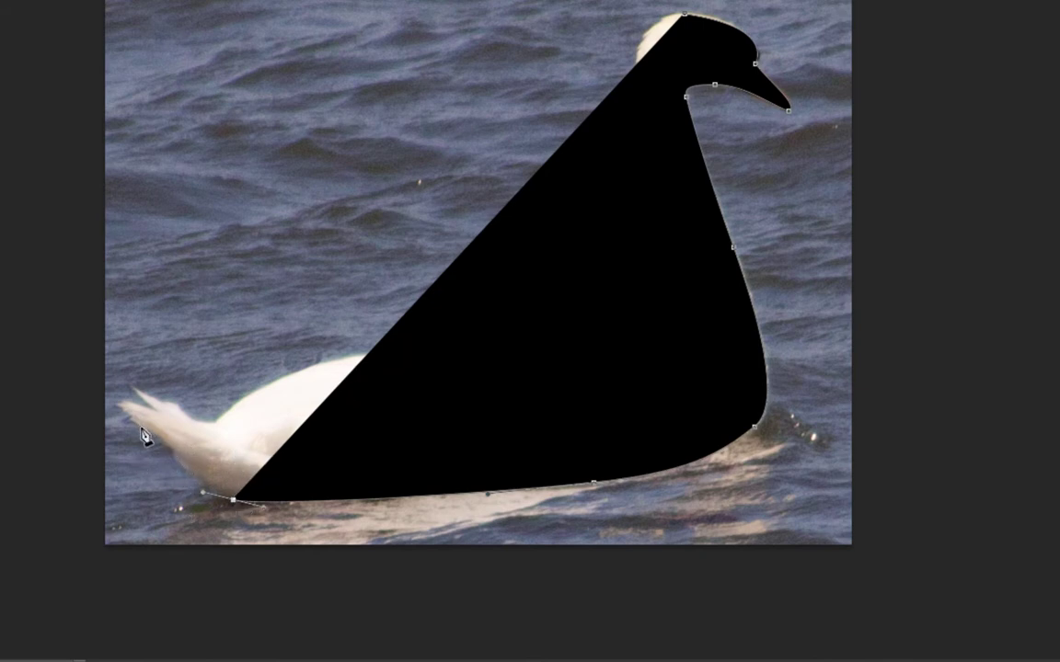
- Extend the outline to the tail tip and along the tail's upper edge
{"action": "left_click_drag", "start_coordinate": [140, 429], "coordinate": [108, 410]}
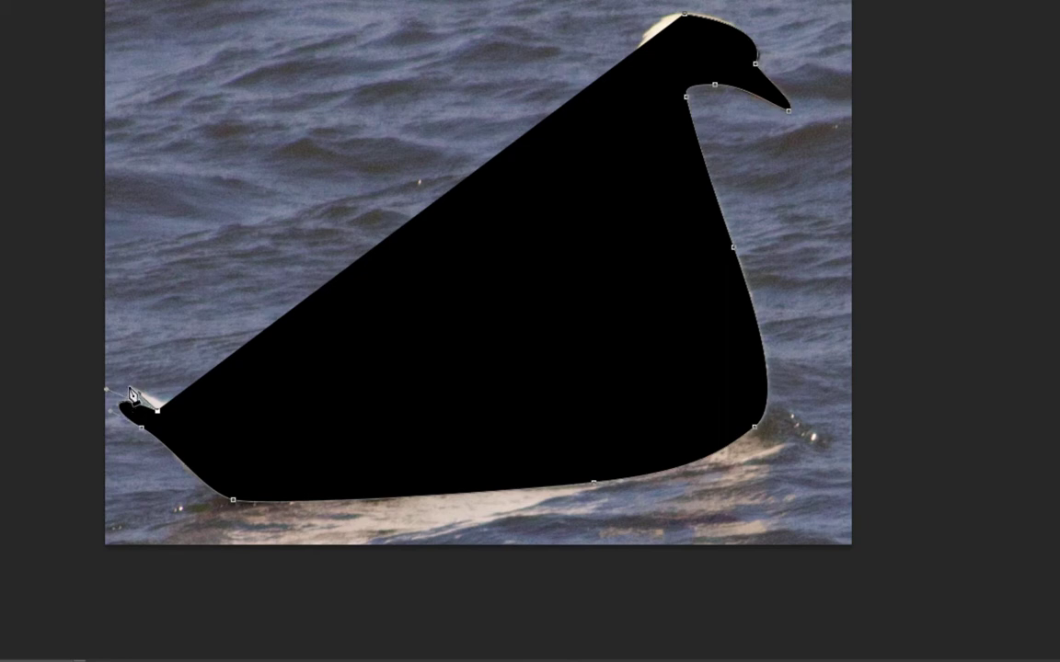
{"action": "left_click_drag", "start_coordinate": [132, 396], "coordinate": [129, 387]}
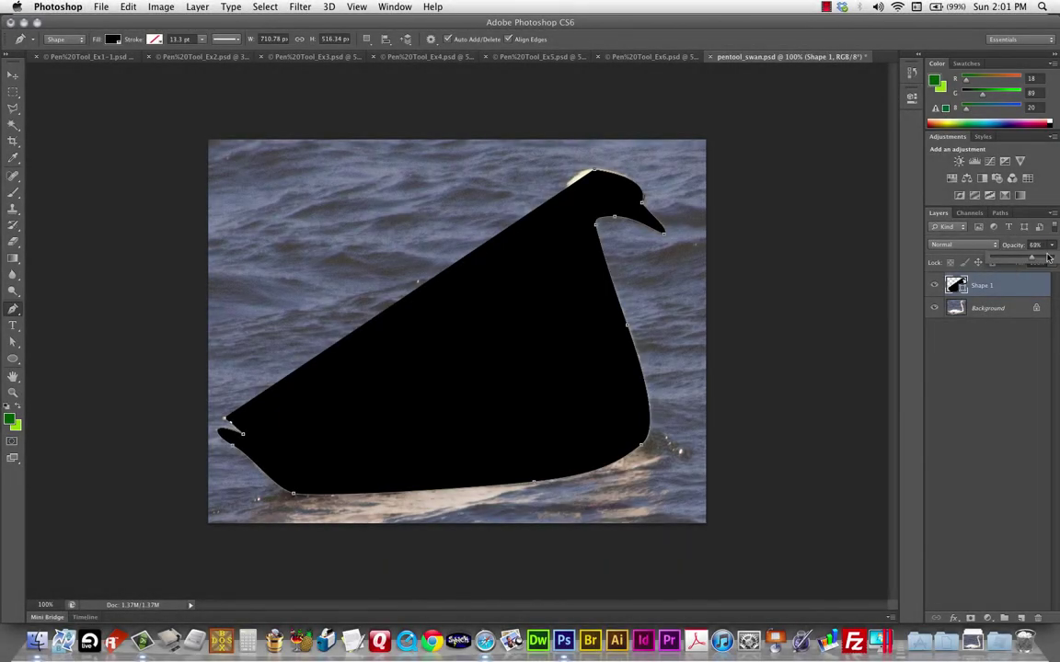
- Lower Shape 1's opacity to 47% so the swan photo shows through
{"action": "left_click_drag", "start_coordinate": [1052, 244], "coordinate": [1020, 259]}
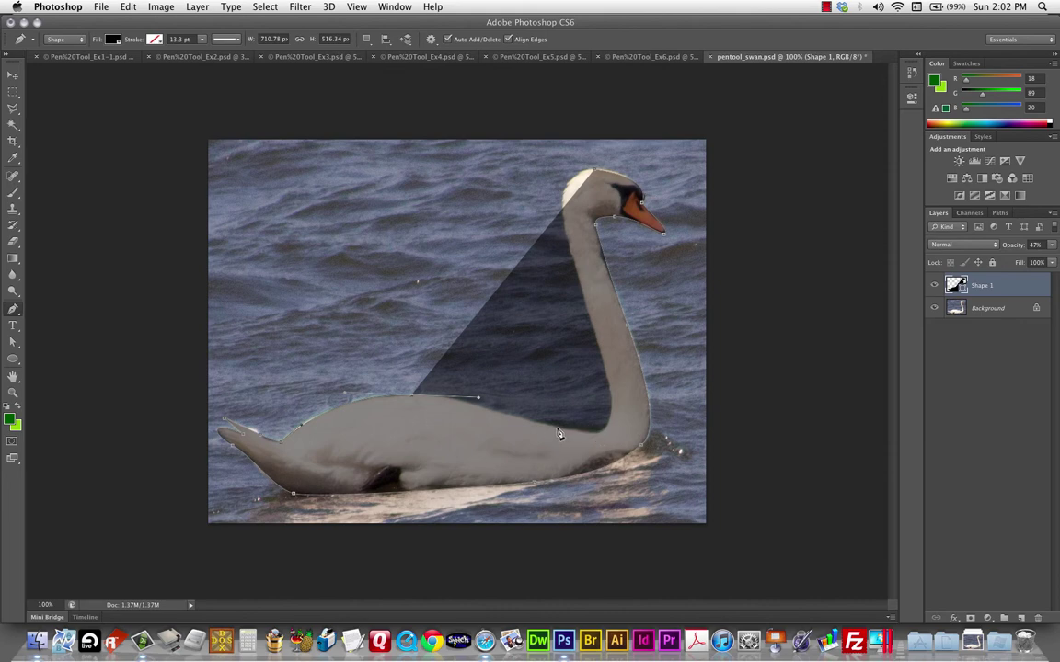
- Add curved anchors along the swan's back up to the base of the neck
{"action": "left_click_drag", "start_coordinate": [559, 433], "coordinate": [586, 434]}
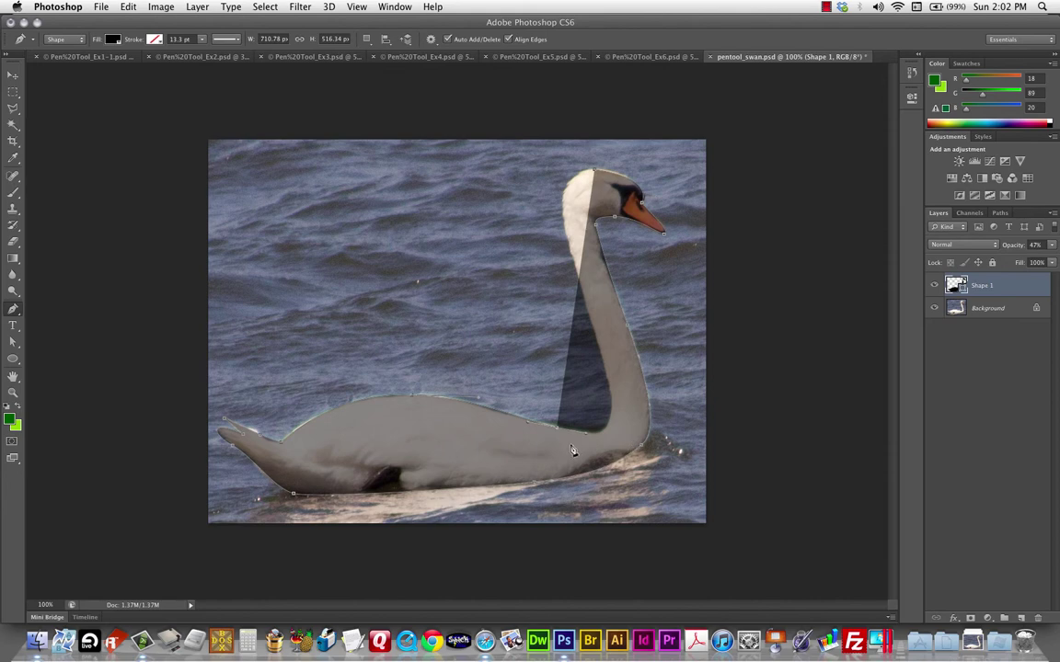
{"action": "left_click_drag", "start_coordinate": [609, 385], "coordinate": [597, 325]}
{"action": "left_click_drag", "start_coordinate": [597, 325], "coordinate": [598, 325]}
- Run the outline up the back of the neck and close it at the top of the head
{"action": "left_click_drag", "start_coordinate": [595, 328], "coordinate": [603, 331]}
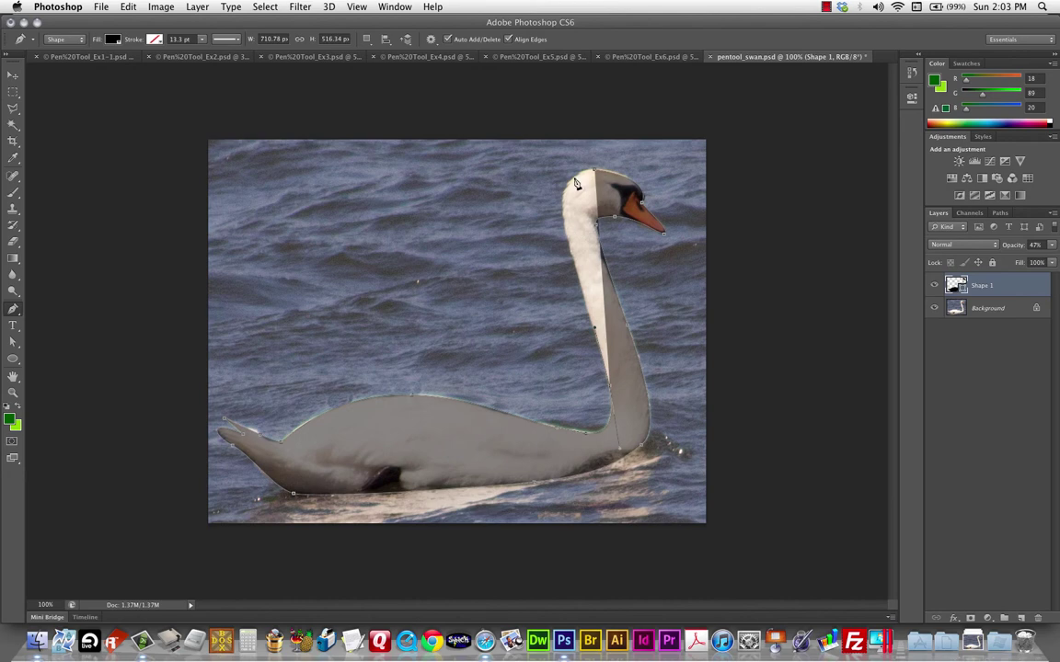
{"action": "left_click_drag", "start_coordinate": [565, 207], "coordinate": [570, 174]}
{"action": "left_click_drag", "start_coordinate": [569, 174], "coordinate": [570, 175]}
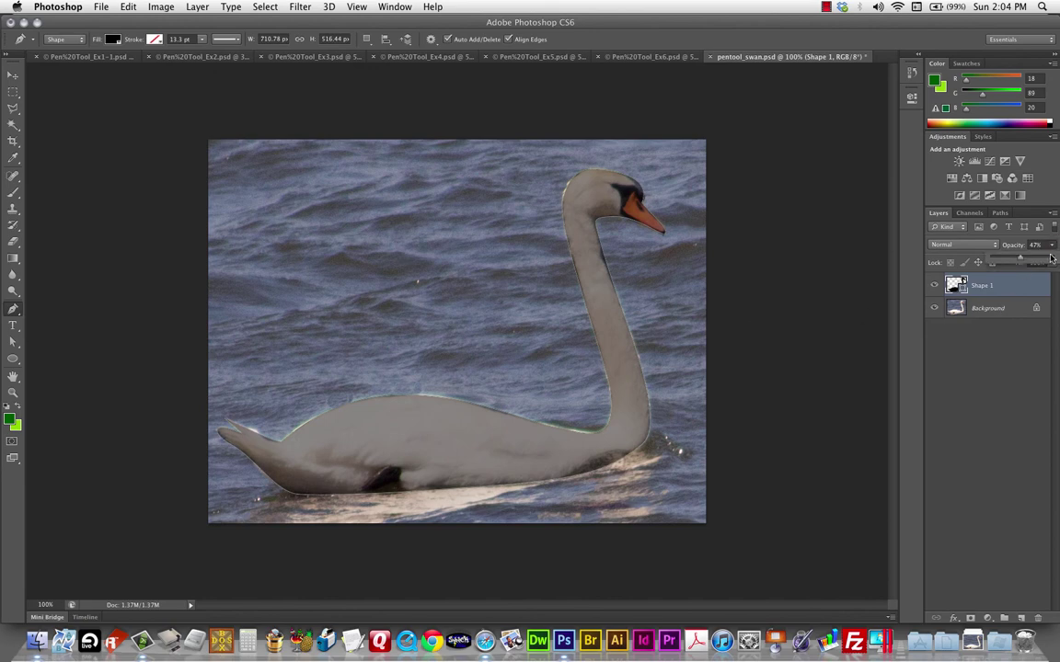
- Restore Shape 1 to 100% opacity and hide the Background swan photo layer
{"action": "key", "text": "0"}
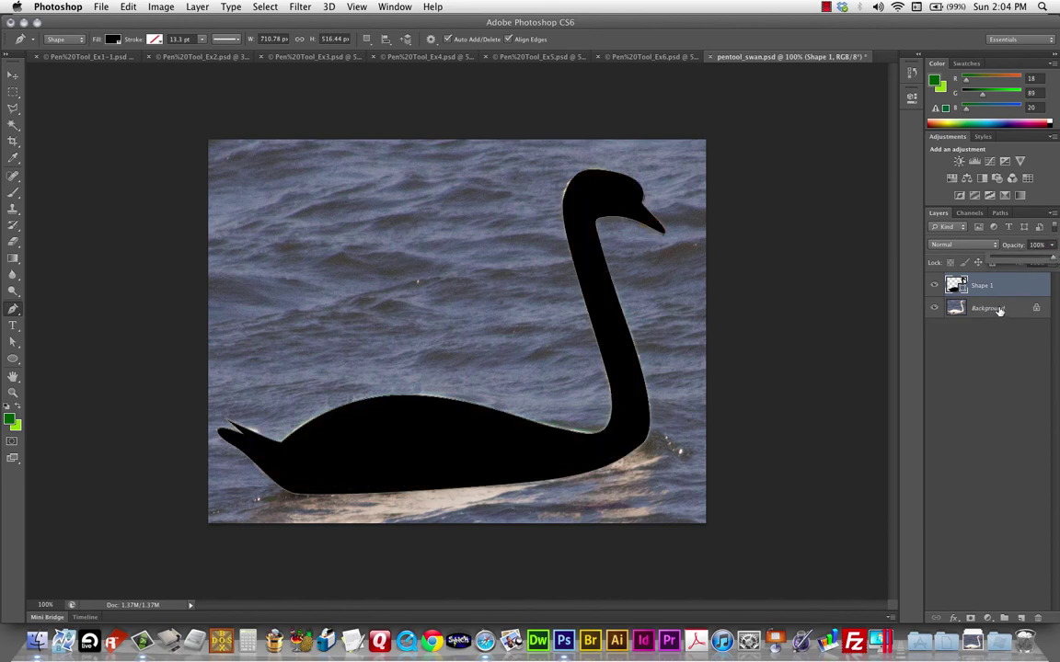
{"action": "left_click", "coordinate": [933, 308]}
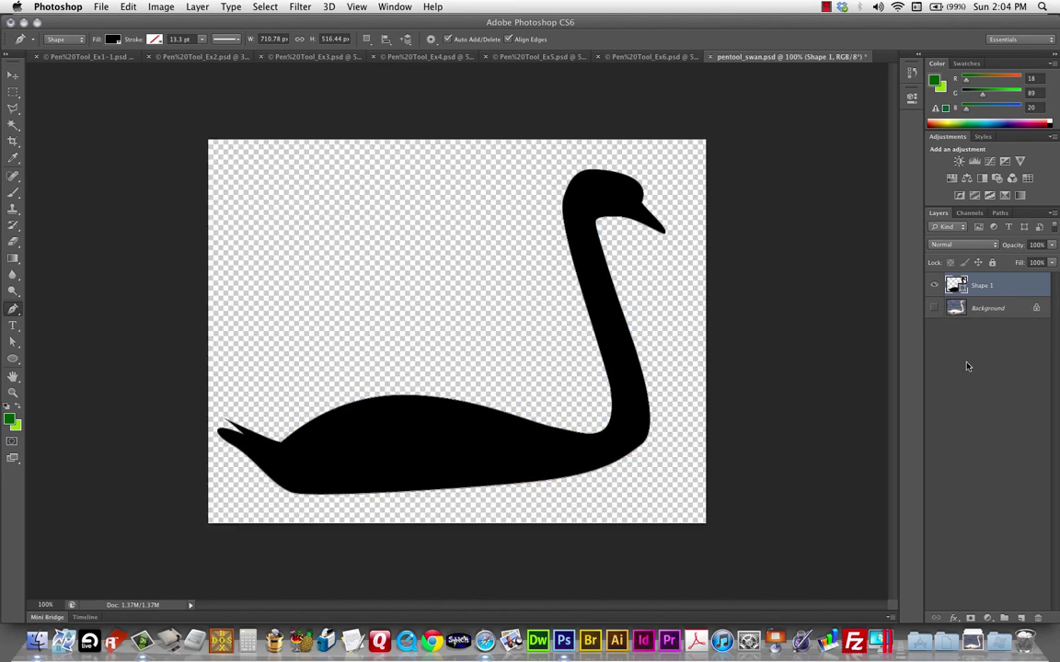